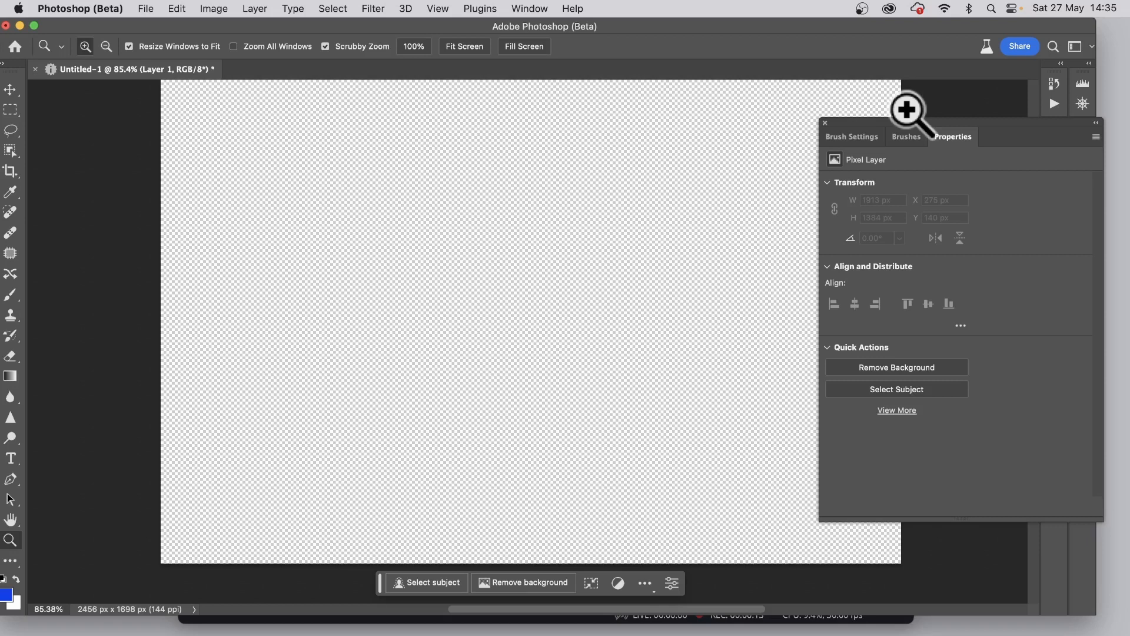
Draw a rectangular marquee selection about 1559 × 1009 px in the middle of the canvas with a 32.6 px feather
left_click(12, 110)
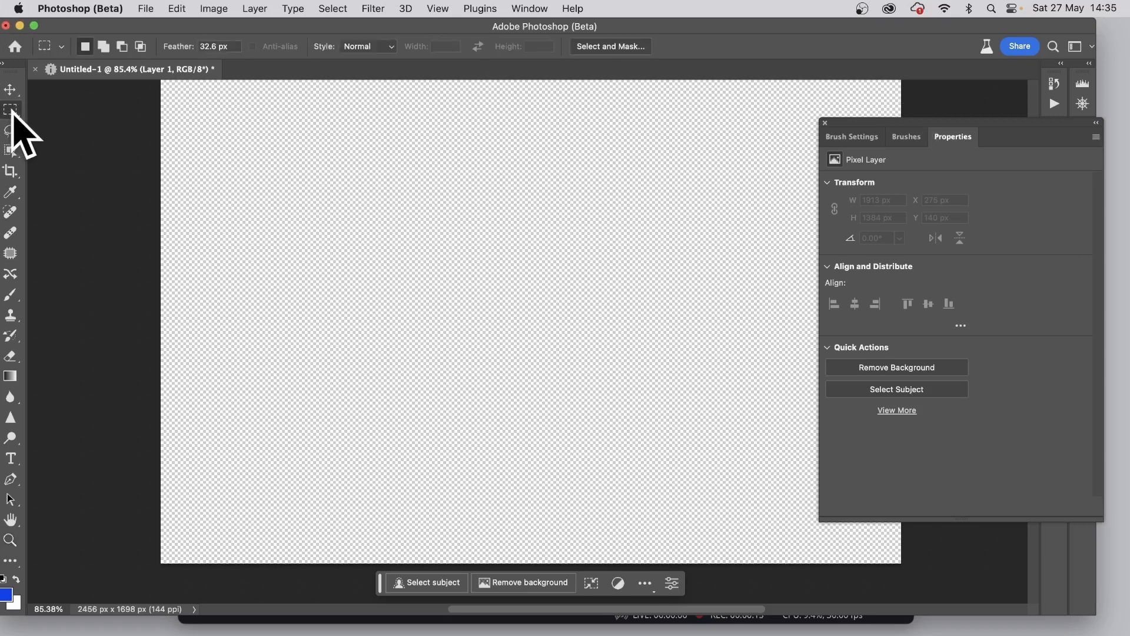
left_click(82, 108)
left_click_drag(280, 196, 699, 450)
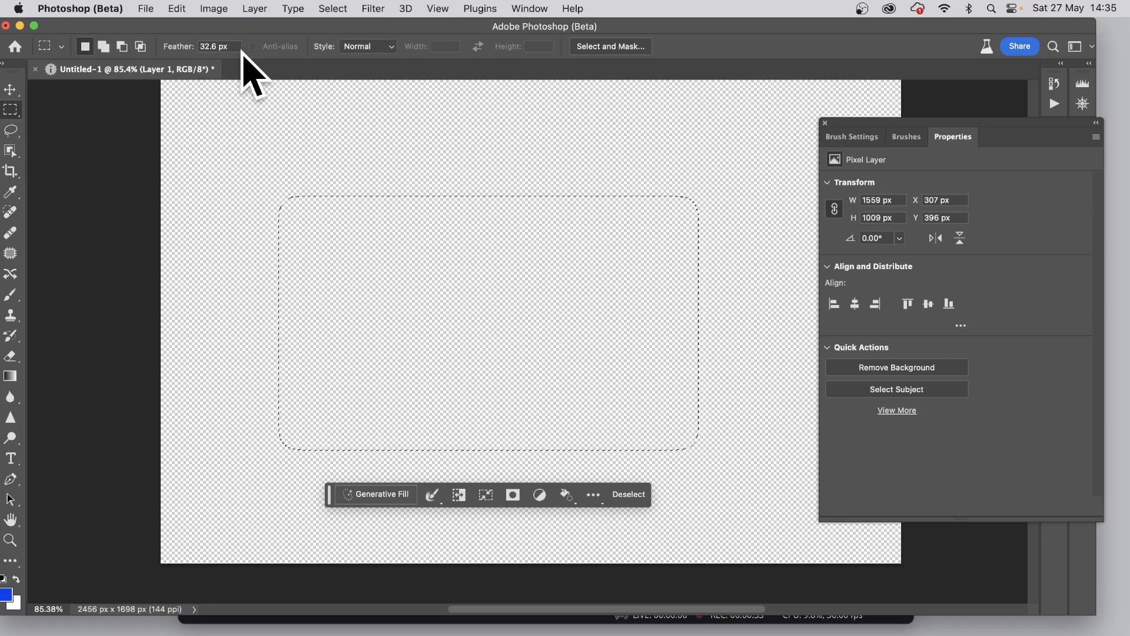
left_click(145, 8)
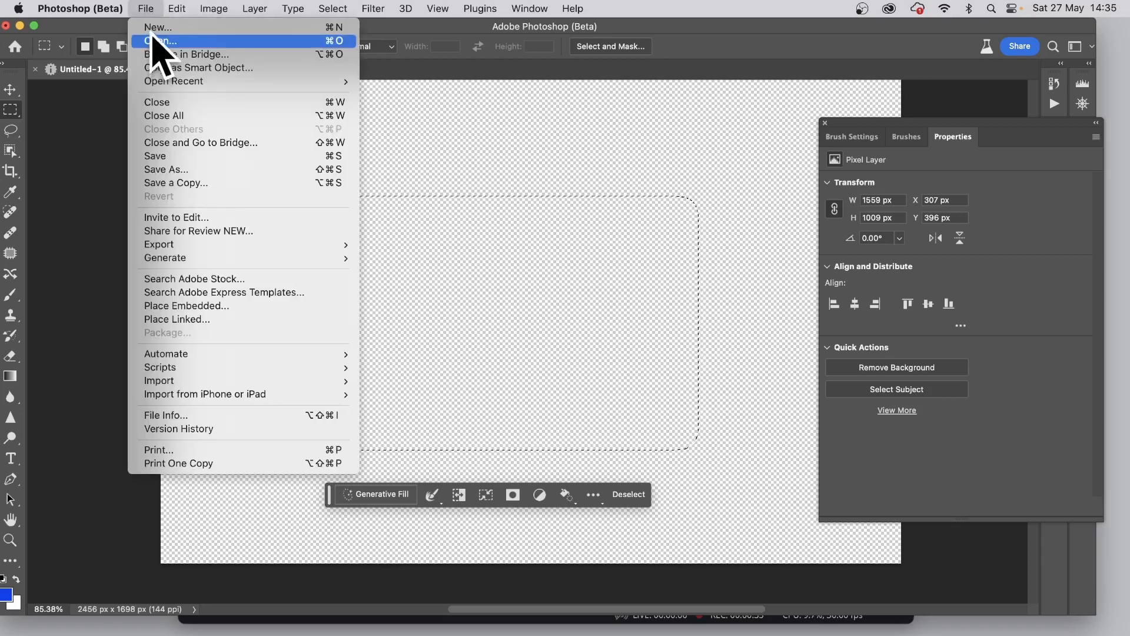
left_click(152, 29)
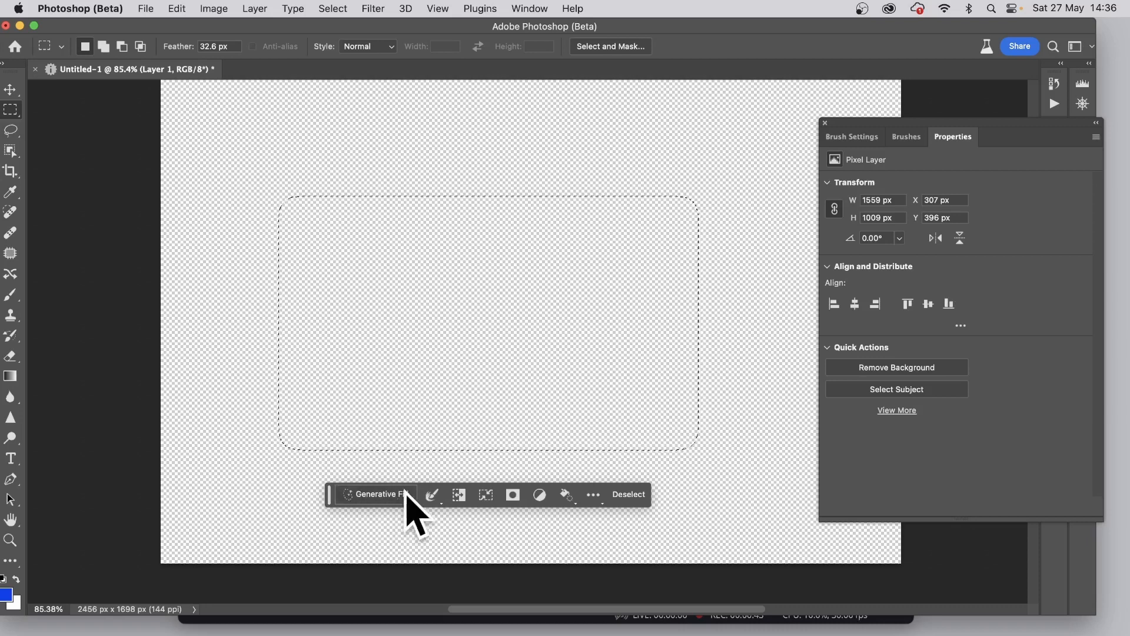
Run Generative Fill on the selection with the prompt "scratchy rough pencil sketch with rounded doodles showing images of ships in 16th century style"
left_click(169, 7)
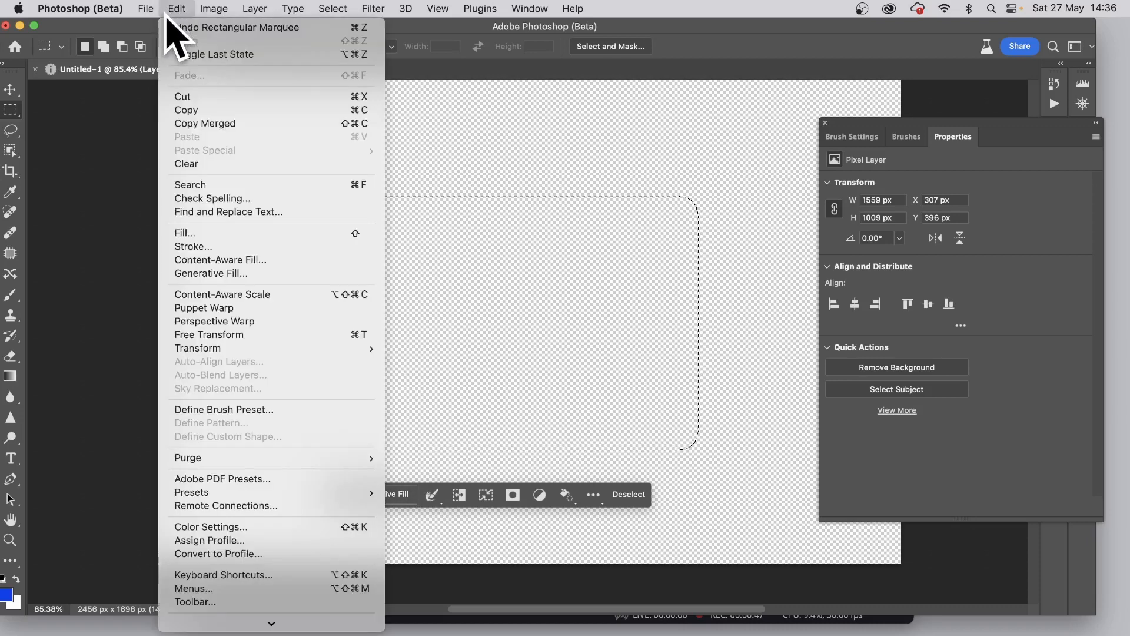
left_click(223, 274)
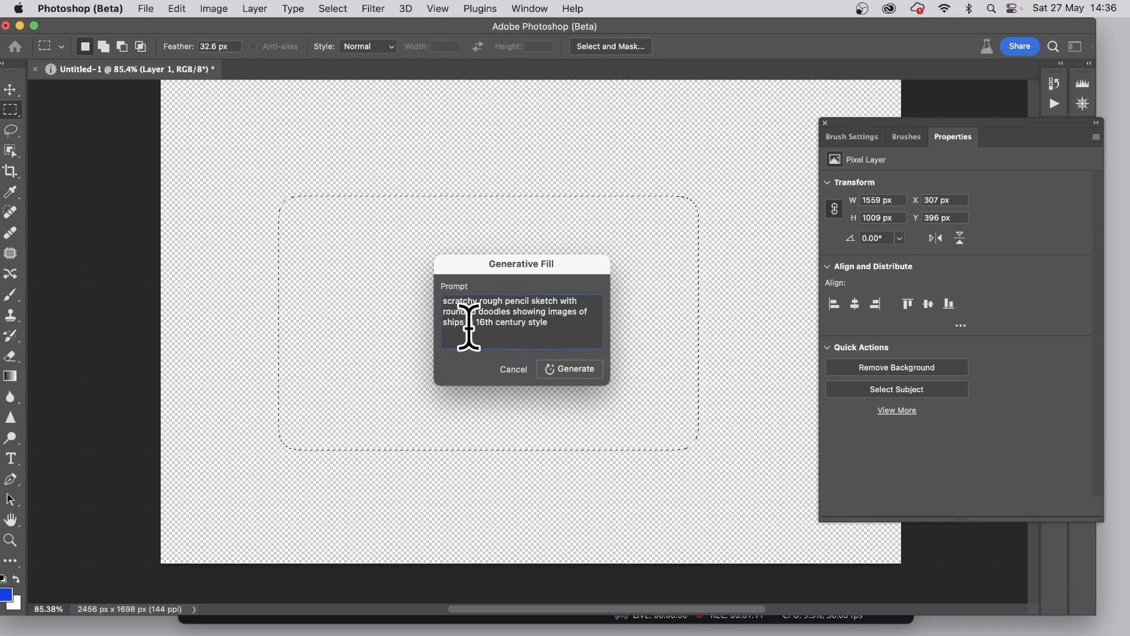
left_click(585, 371)
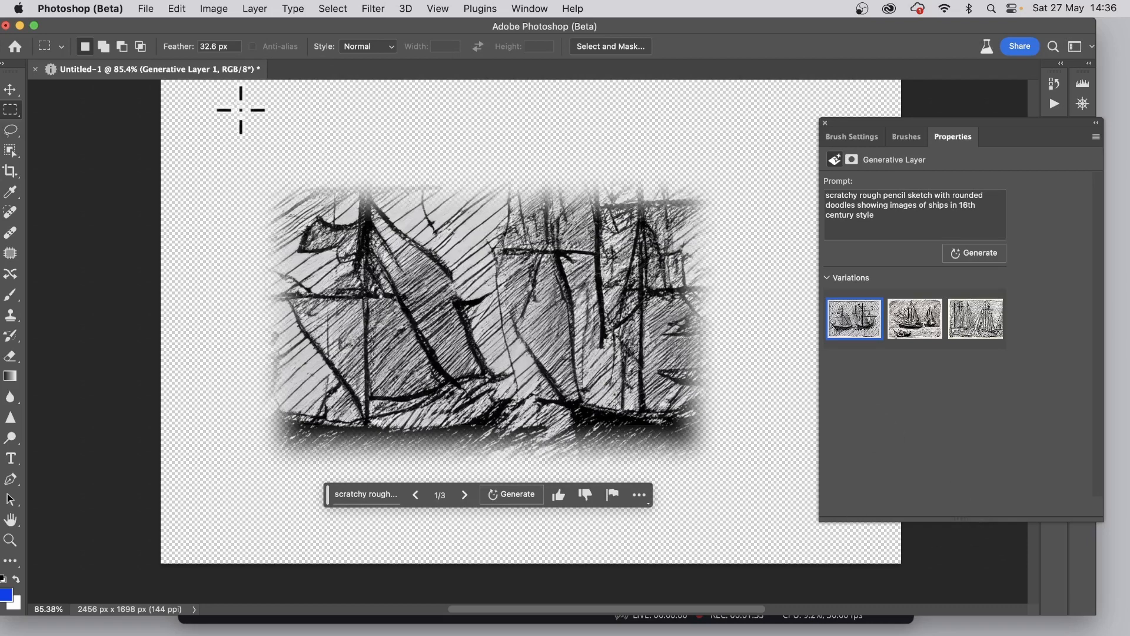
Define a brush preset from the first generated ship sketch, keeping the suggested name
left_click(177, 9)
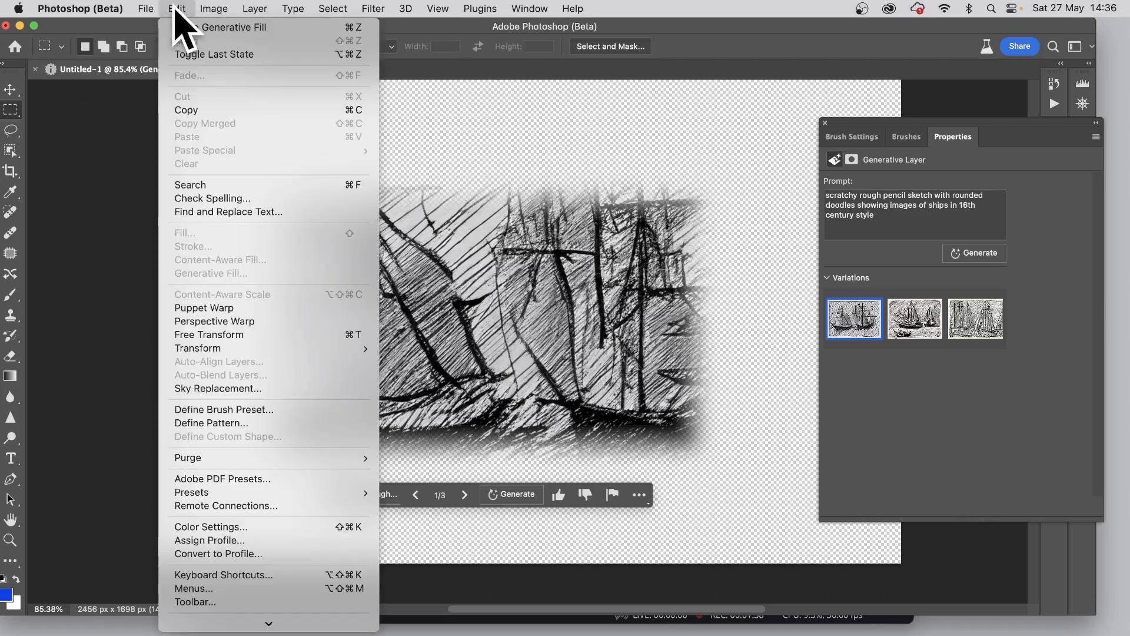
left_click(229, 410)
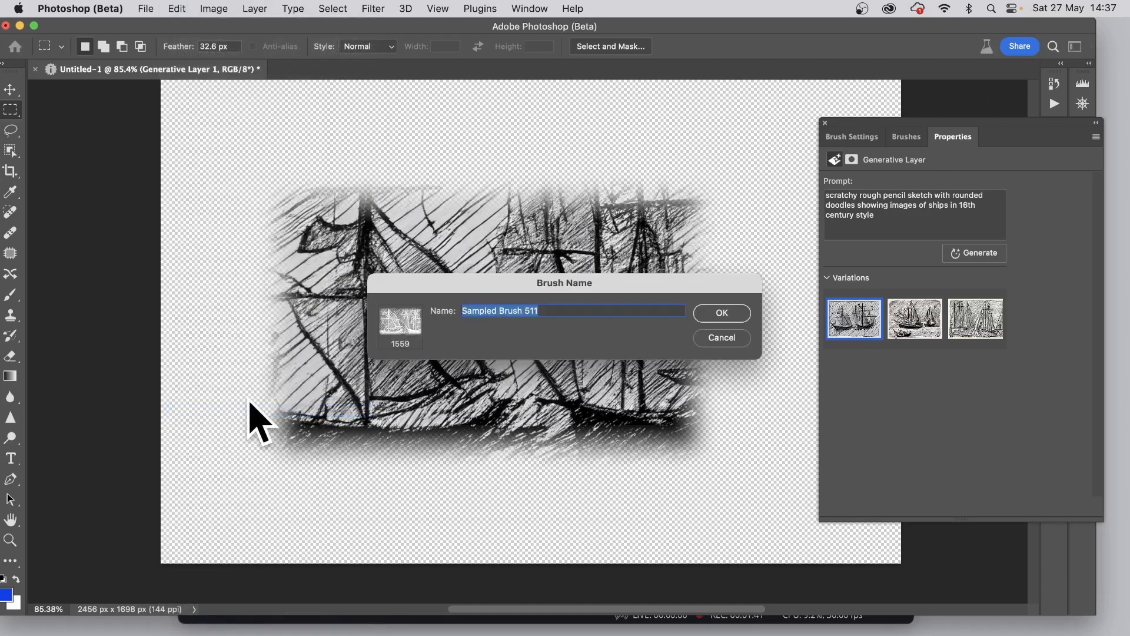
left_click(721, 313)
Compare the other generated variations, choose the second one and define it as a brush preset with the suggested name
left_click(917, 322)
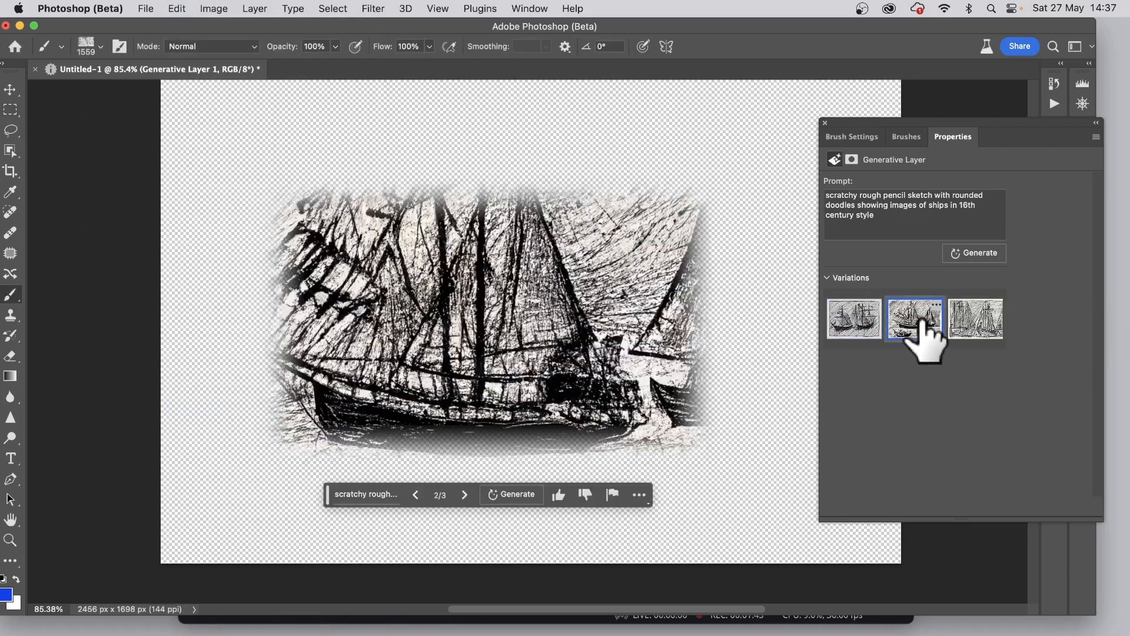
left_click(968, 322)
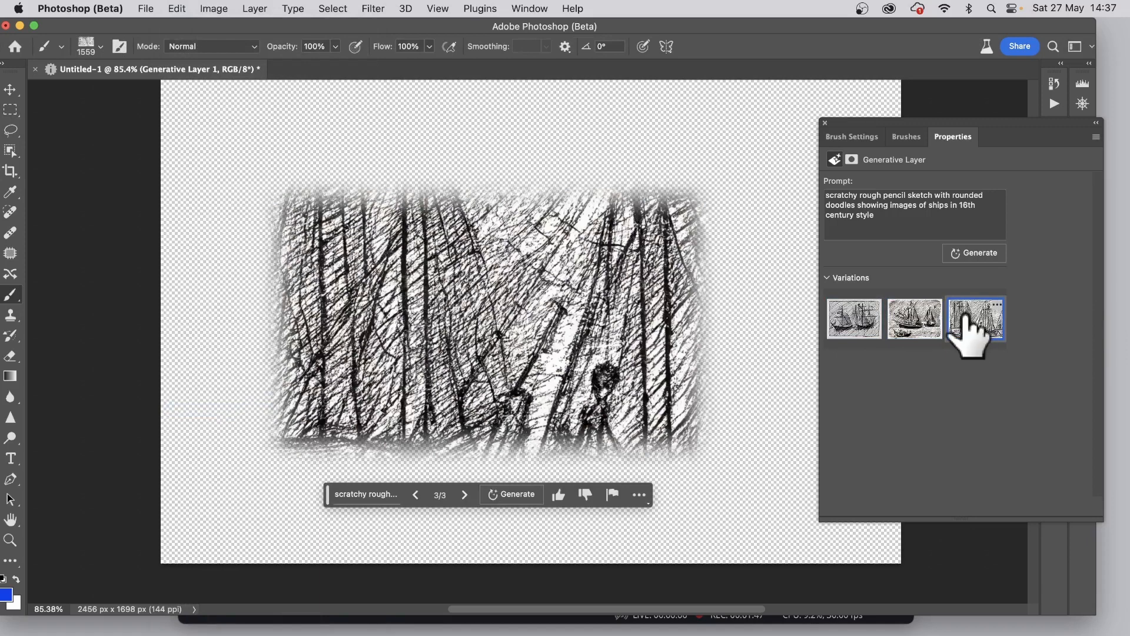
left_click(916, 322)
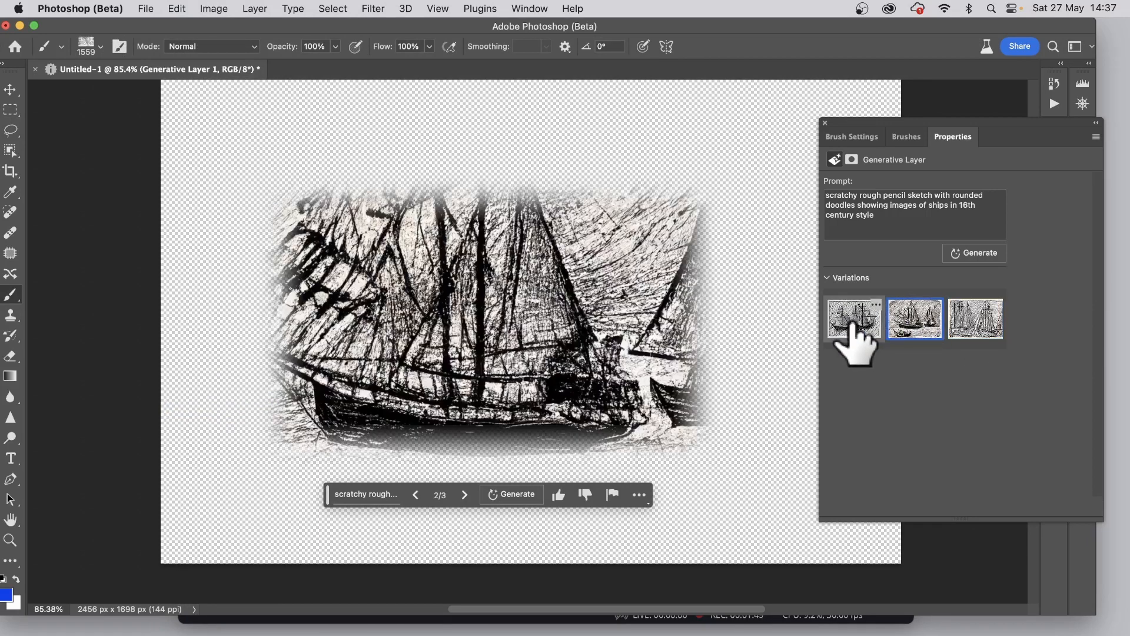
left_click(174, 10)
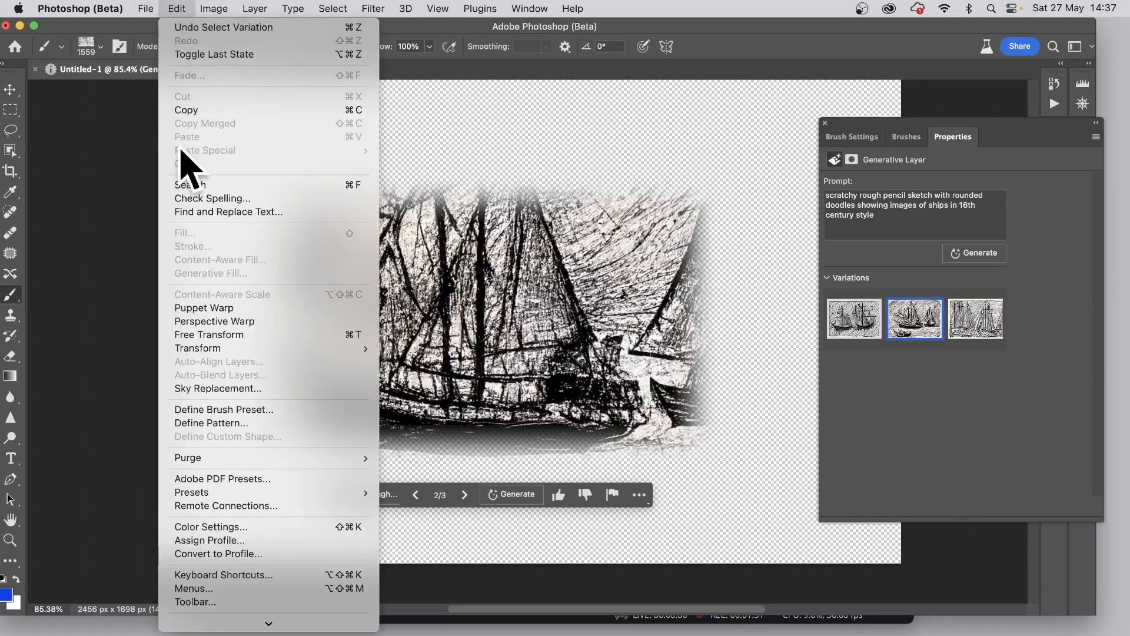
left_click(219, 410)
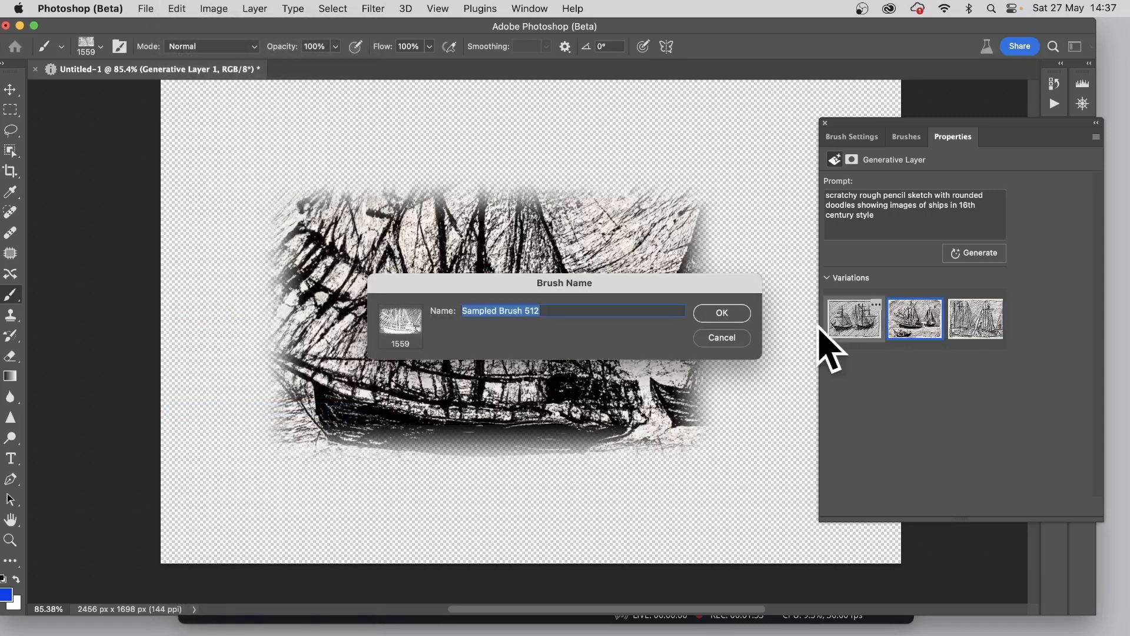
left_click(726, 313)
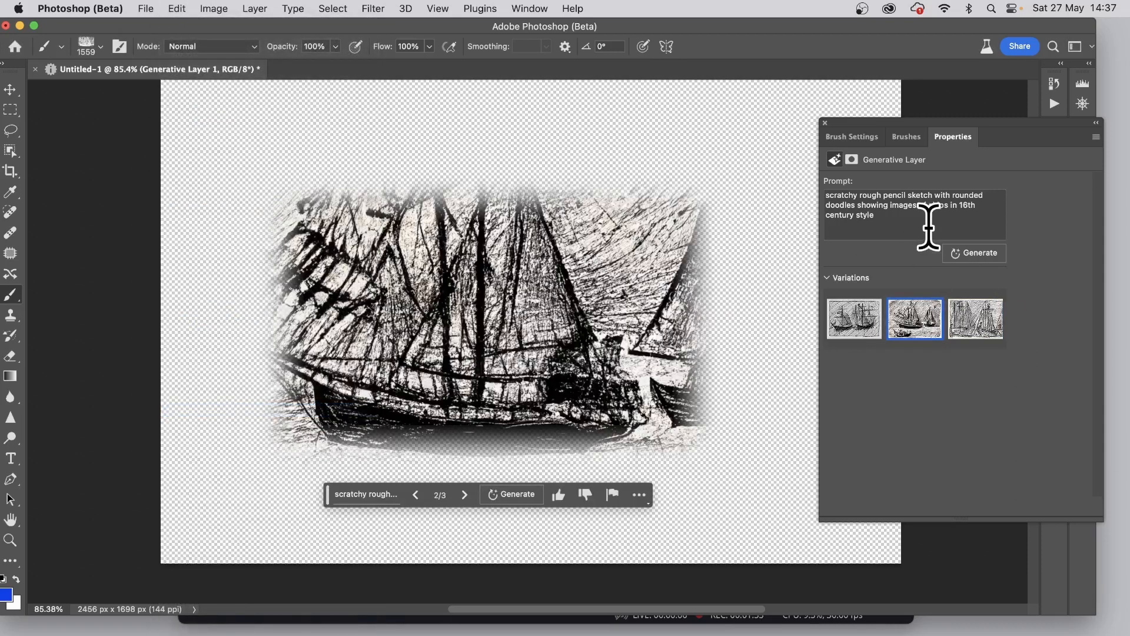
Generate another set of variations from the same prompt and define the first new one as a brush preset
left_click(528, 497)
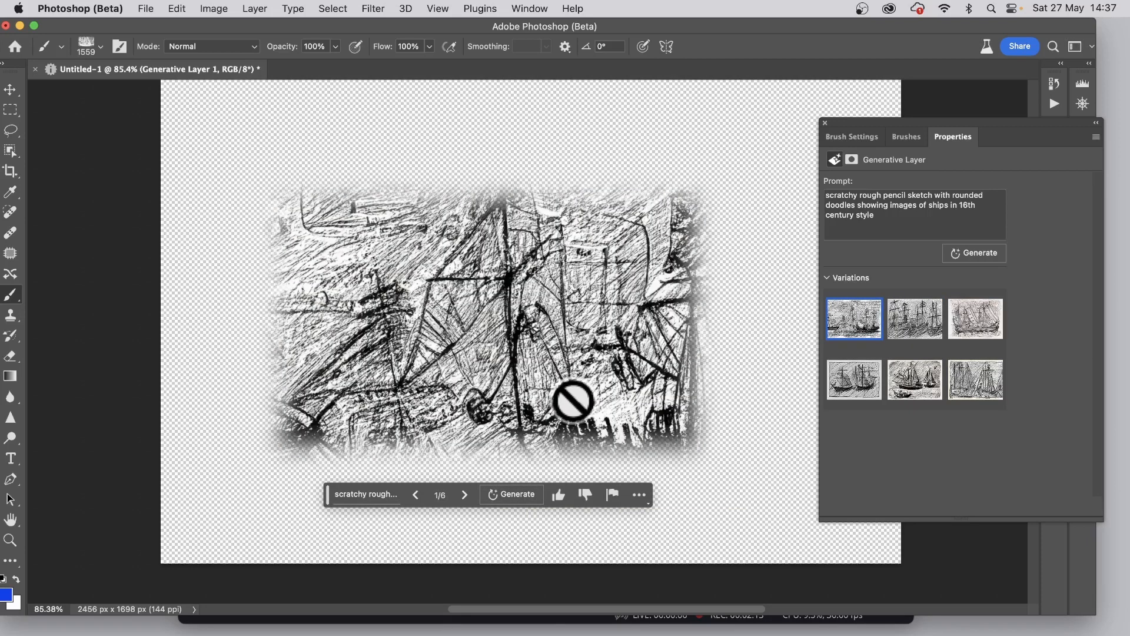
left_click(176, 8)
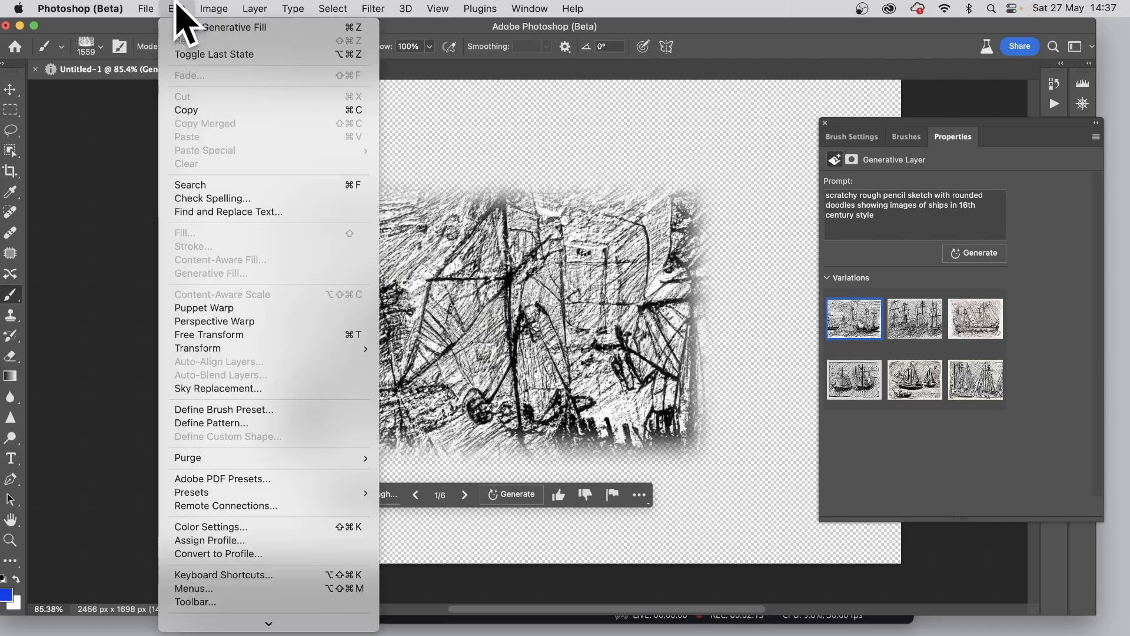
left_click(211, 410)
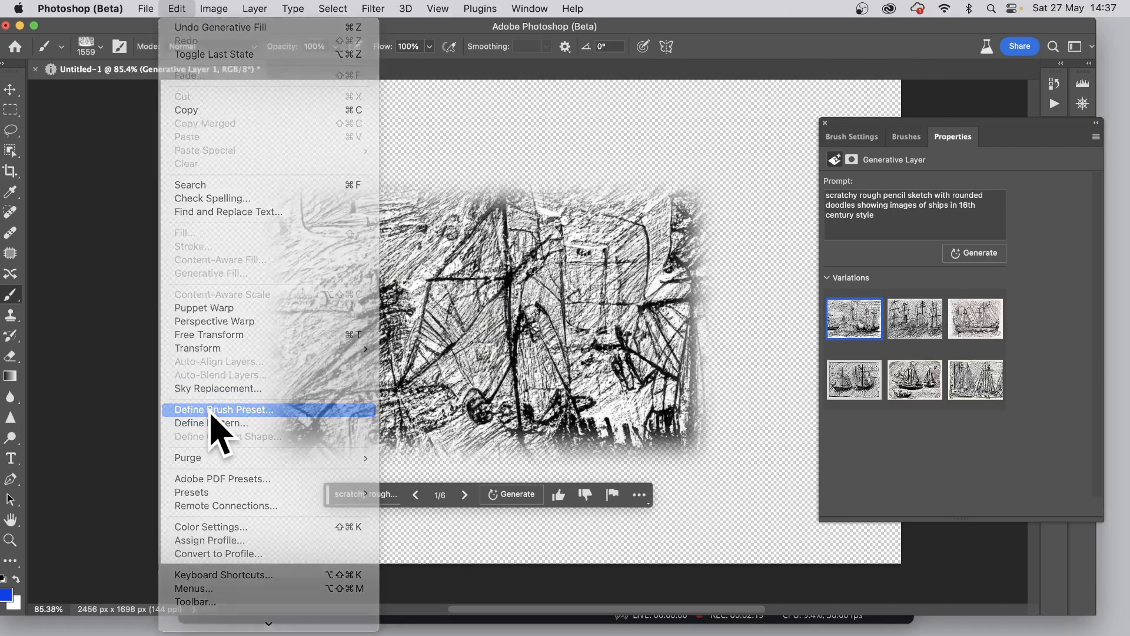
left_click(737, 319)
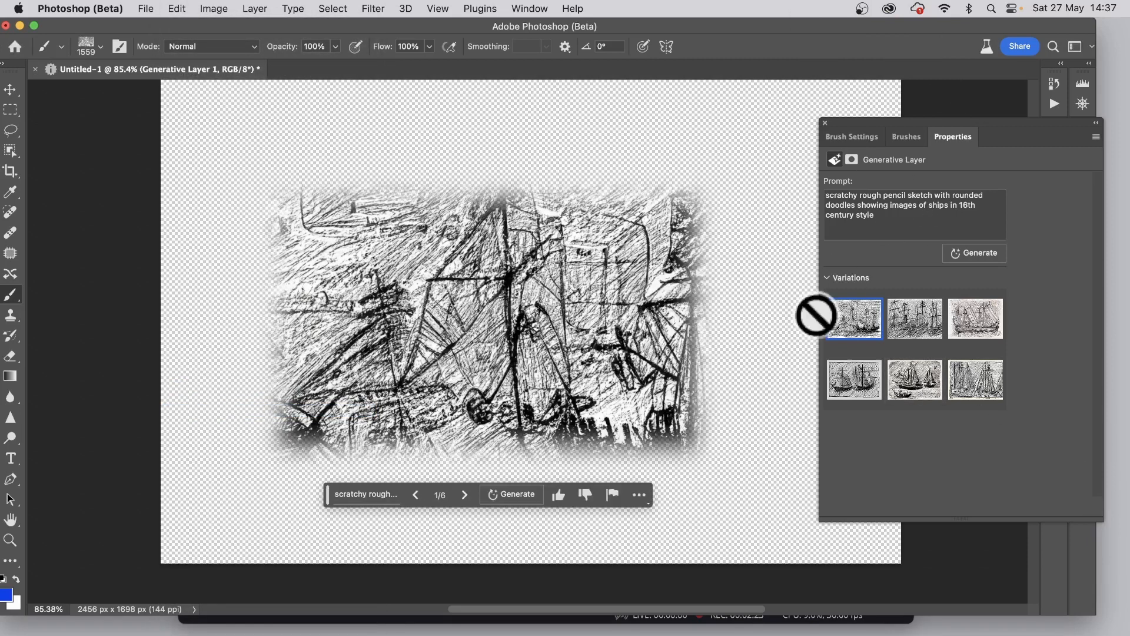
Choose the third variation of the new set and define it as a brush preset with the suggested name
left_click(912, 327)
left_click(991, 309)
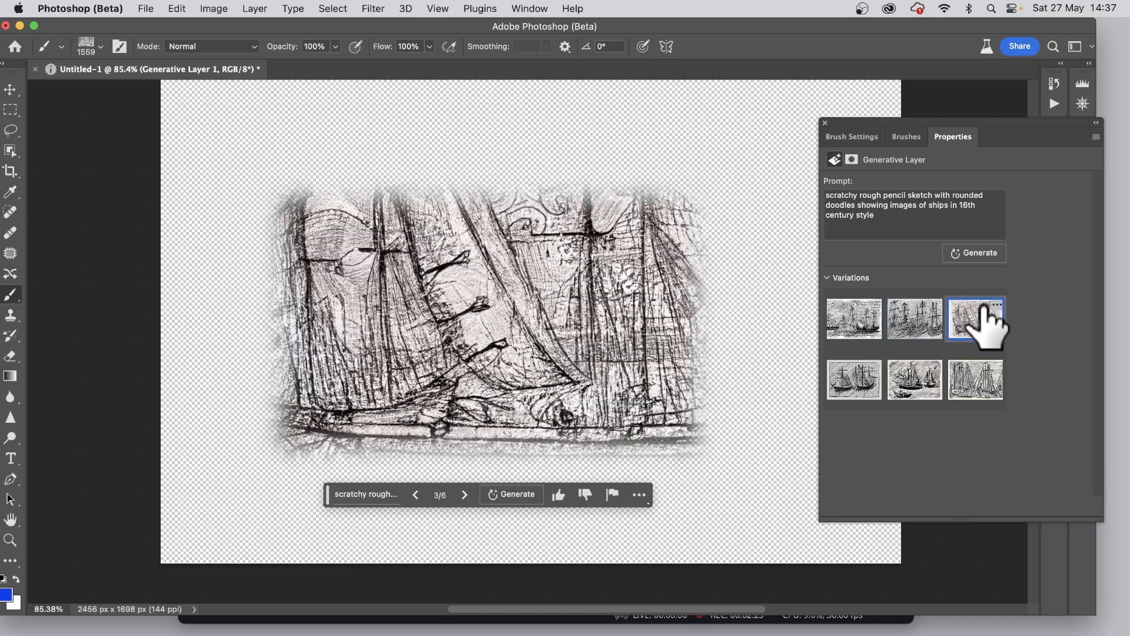
left_click(178, 9)
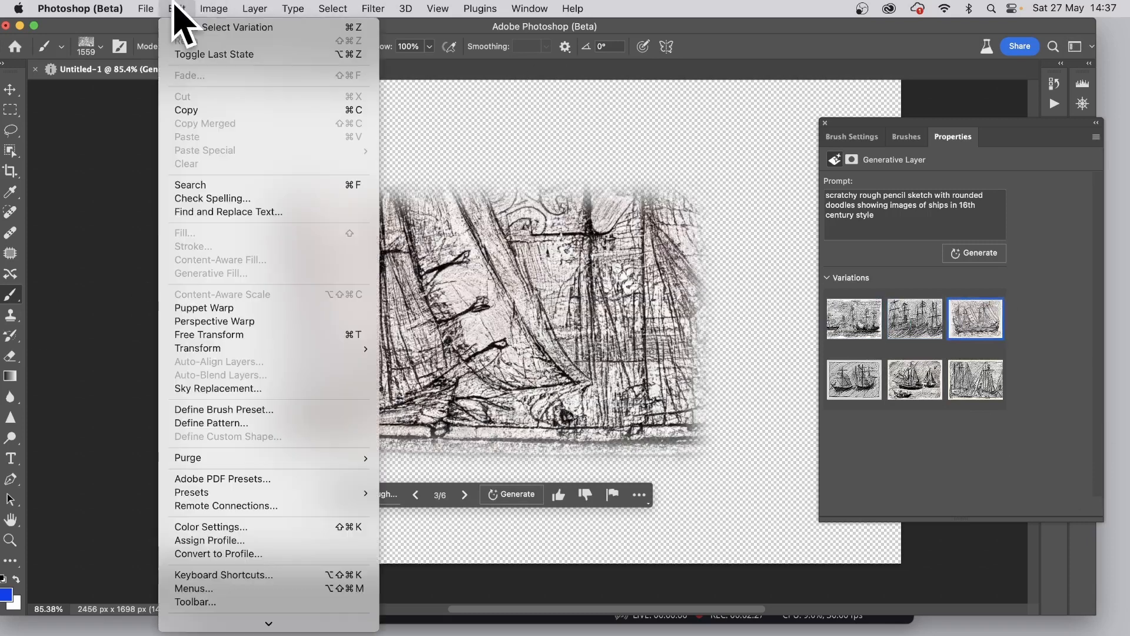
left_click(224, 409)
left_click(728, 314)
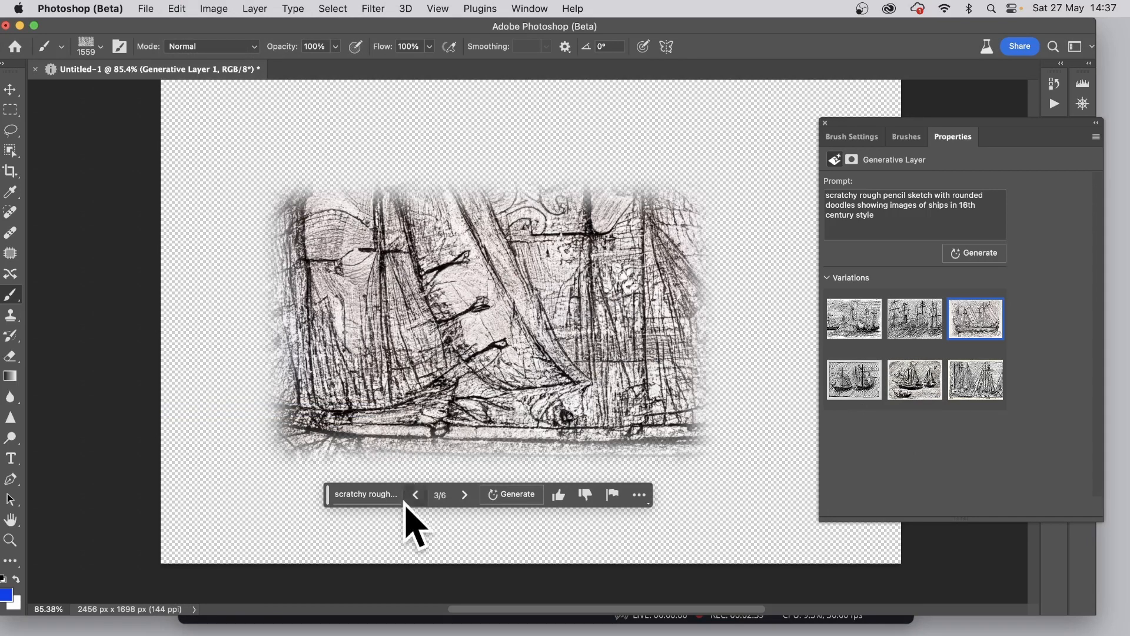
Append "on a wooden surface with spots" to the generative layer's prompt and generate new variations
left_click(381, 494)
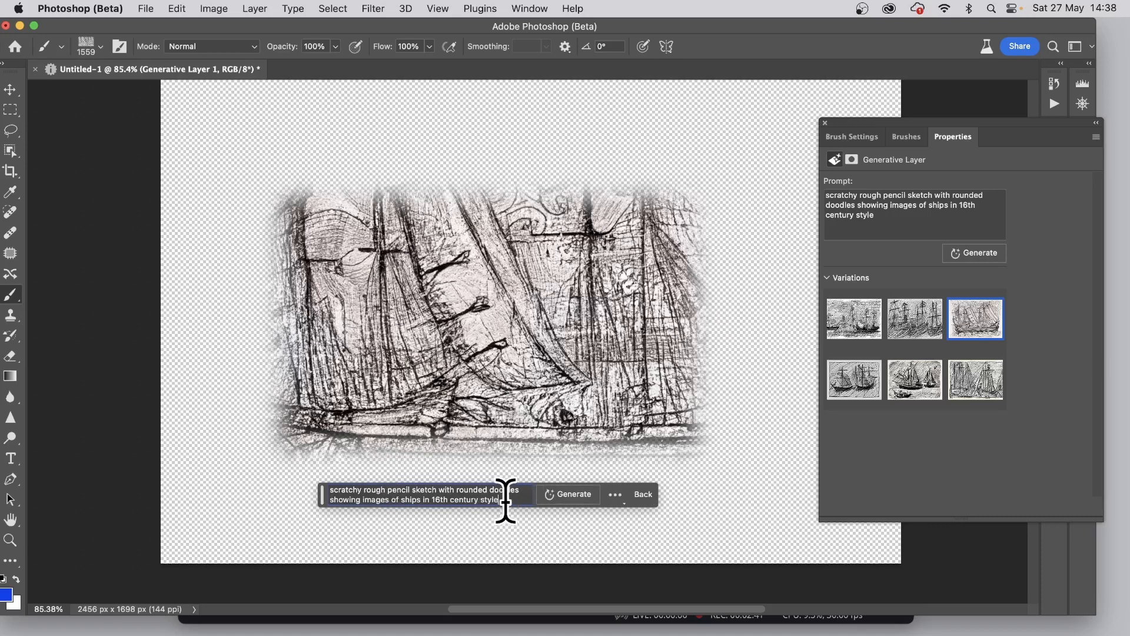
type("on a w")
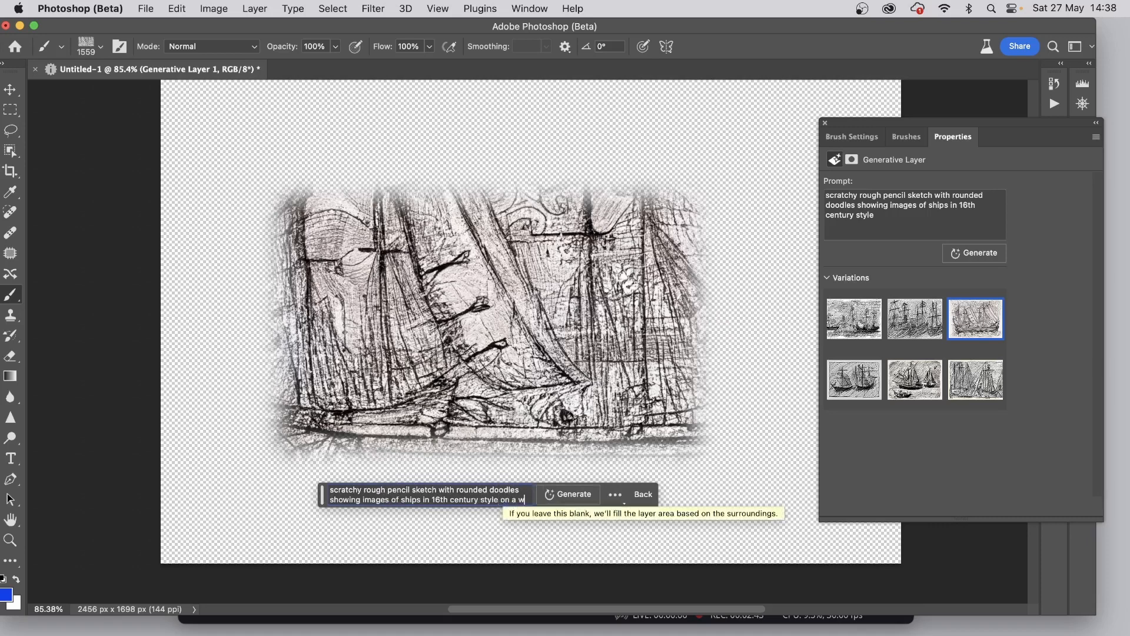
type("ooden surf")
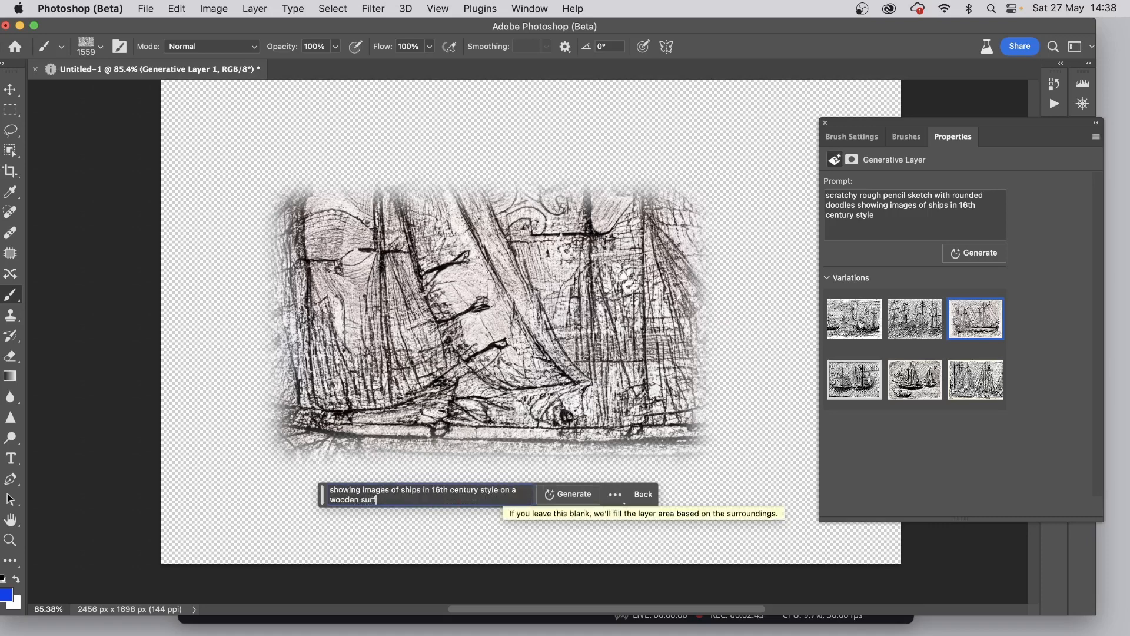
type("ace with spots")
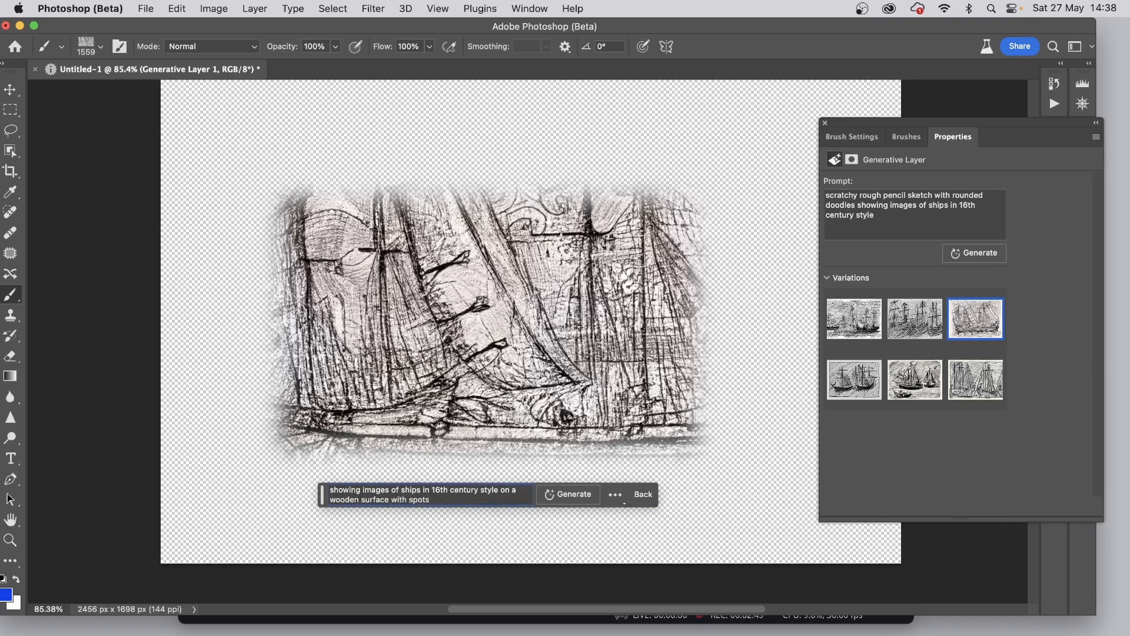
left_click(570, 498)
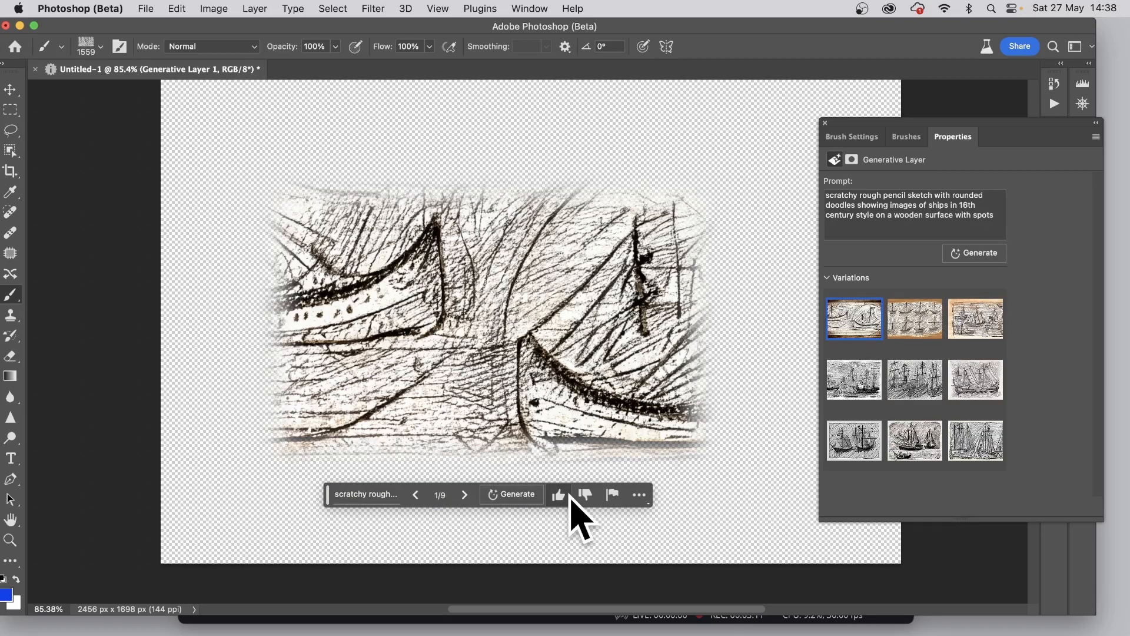
Choose the third wooden-surface variation and define it as a brush preset with the suggested name
left_click(919, 325)
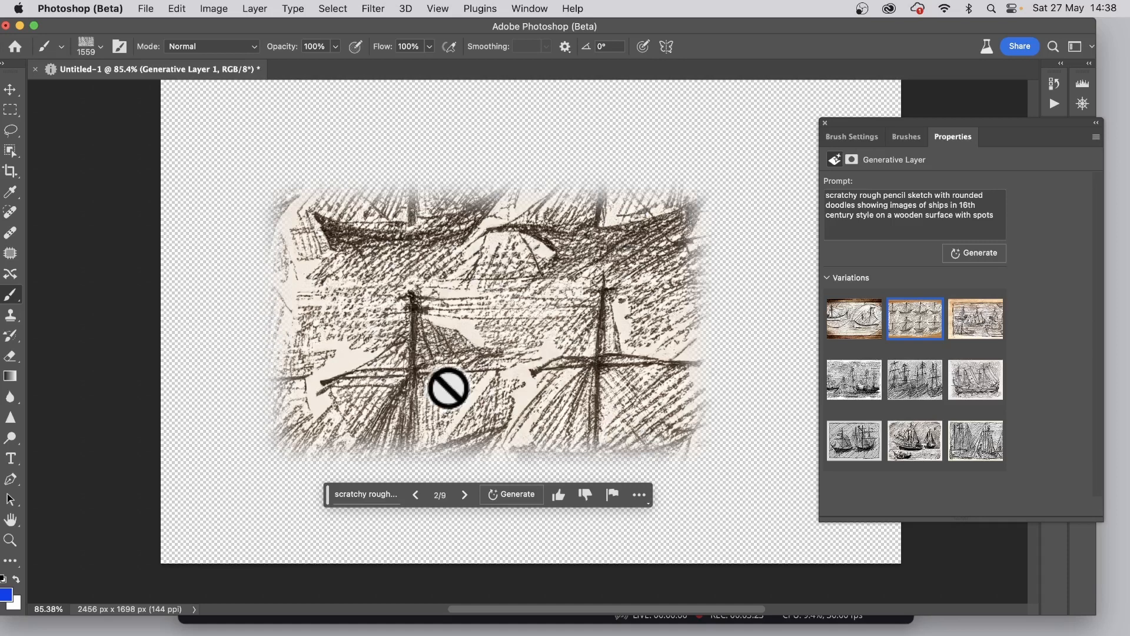
left_click(972, 318)
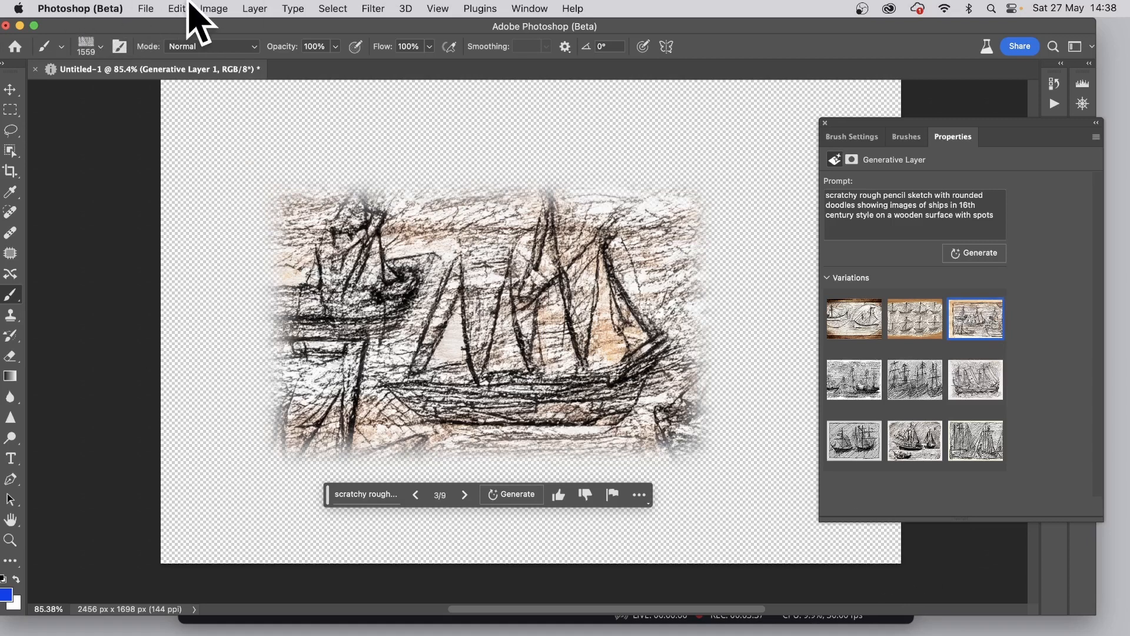
left_click(177, 9)
left_click(271, 410)
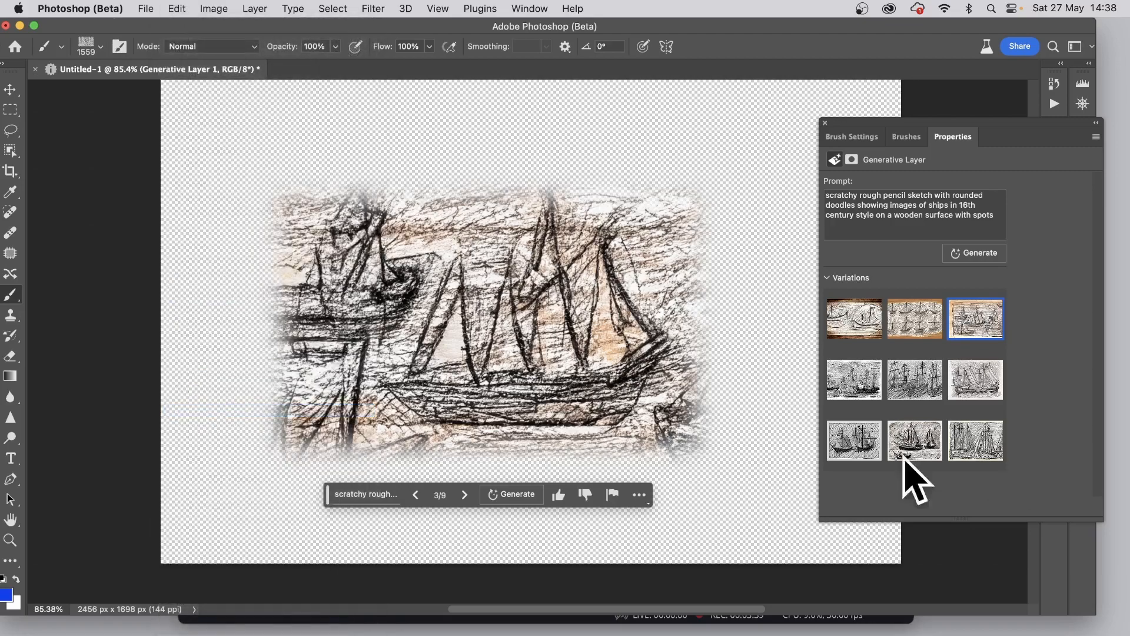
left_click(724, 311)
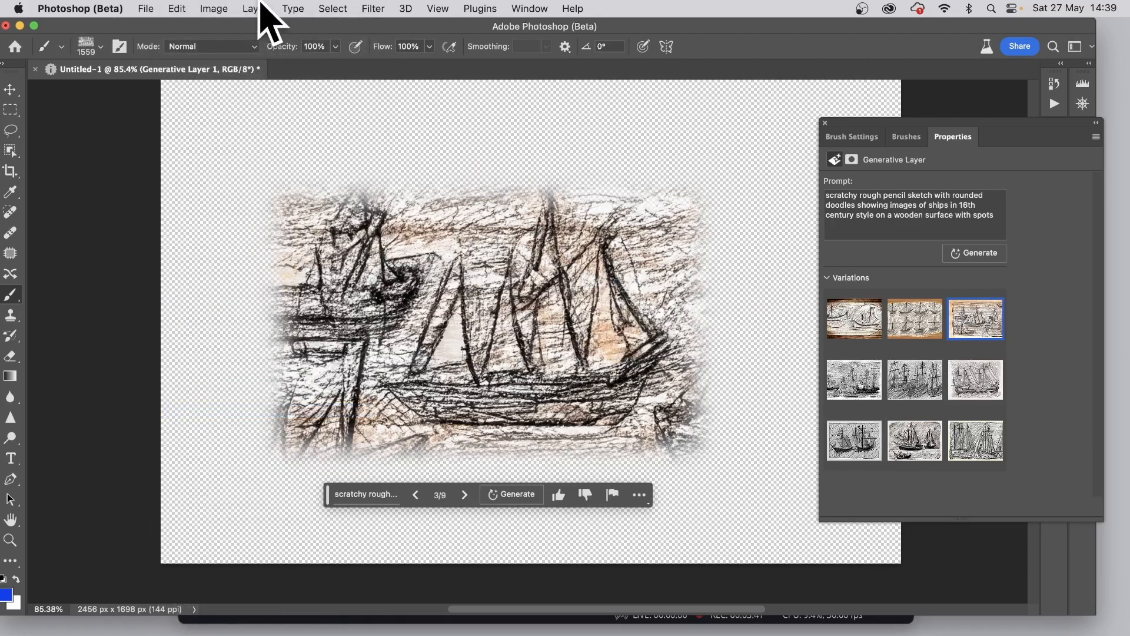
Flatten the image into a single background layer and activate the Move tool
left_click(257, 8)
left_click(263, 564)
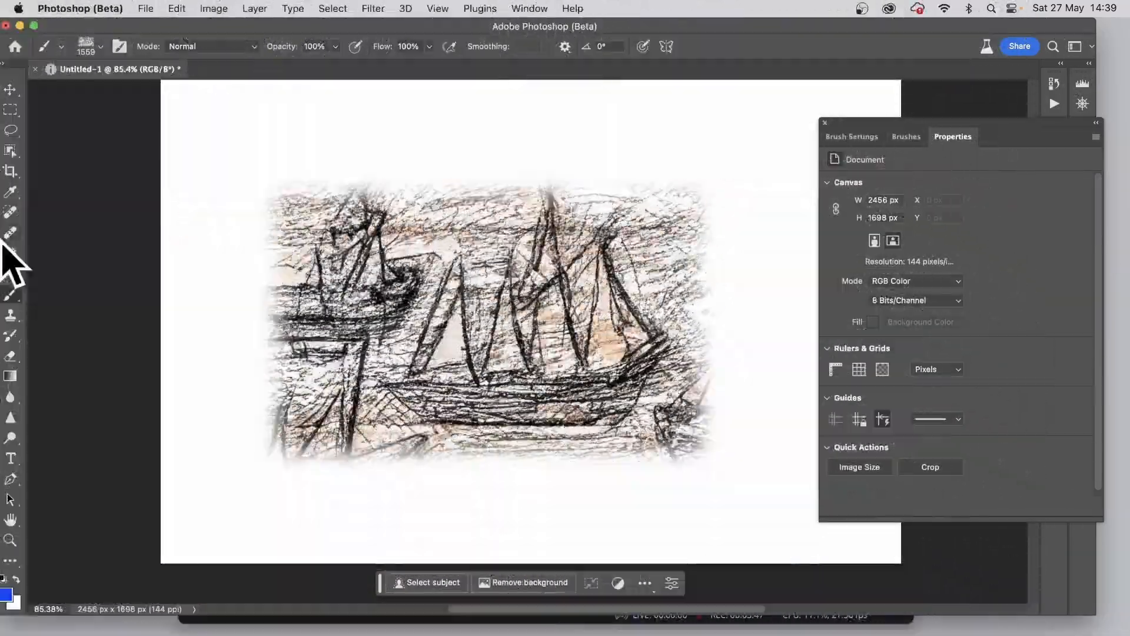
left_click(10, 89)
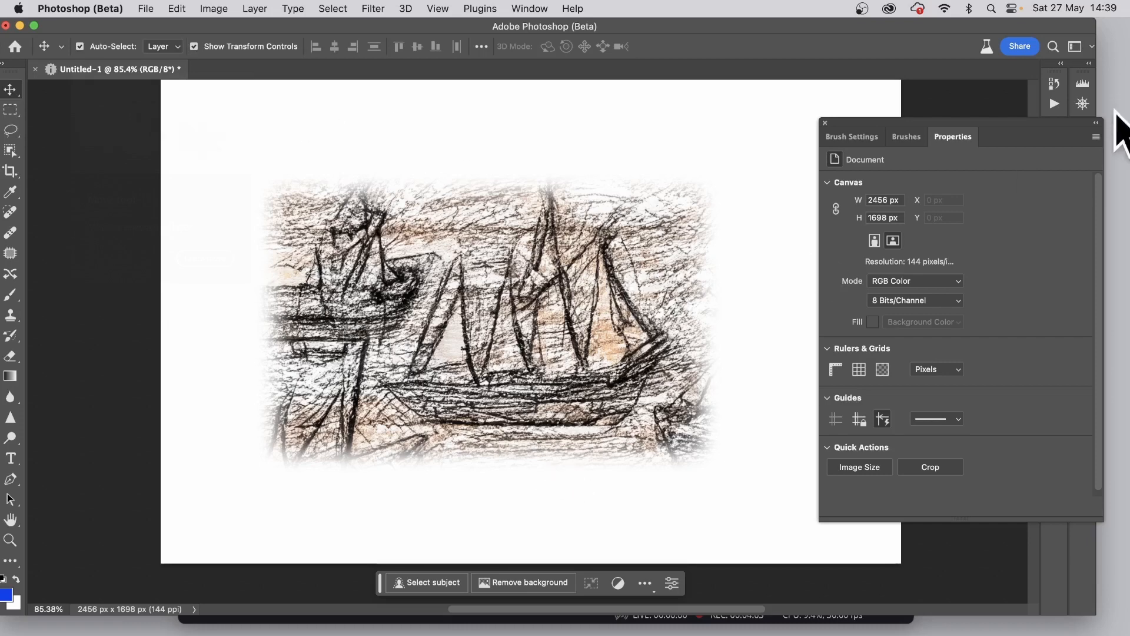
Select the last preset in the brush list, Sampled Brush 515, and reduce its size to 336 px
left_click(905, 137)
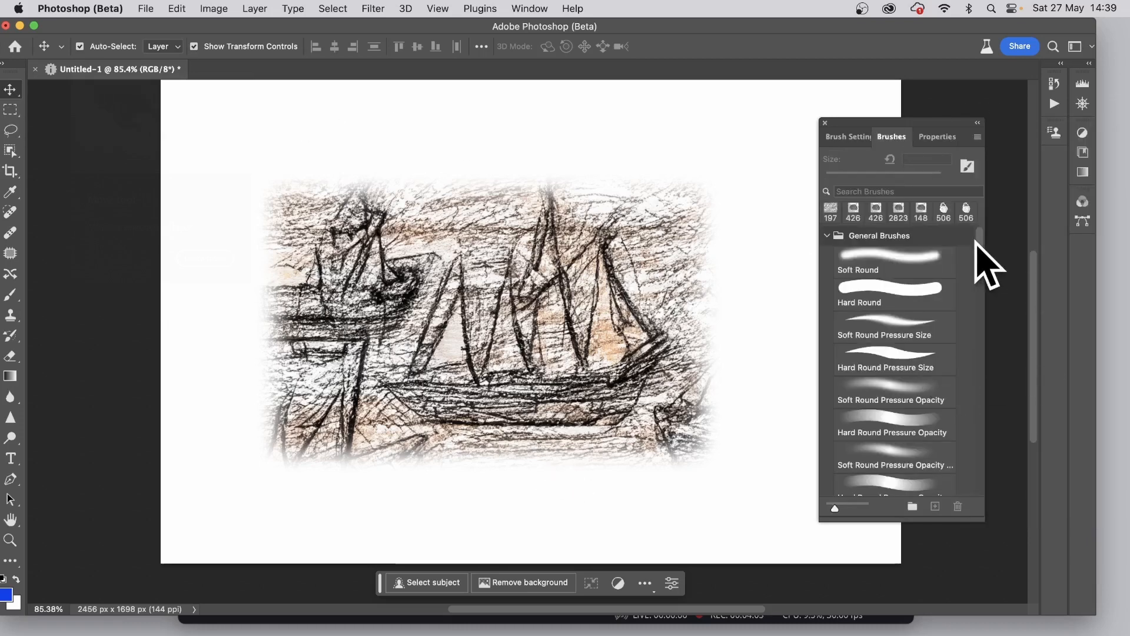
left_click_drag(978, 244, 1017, 524)
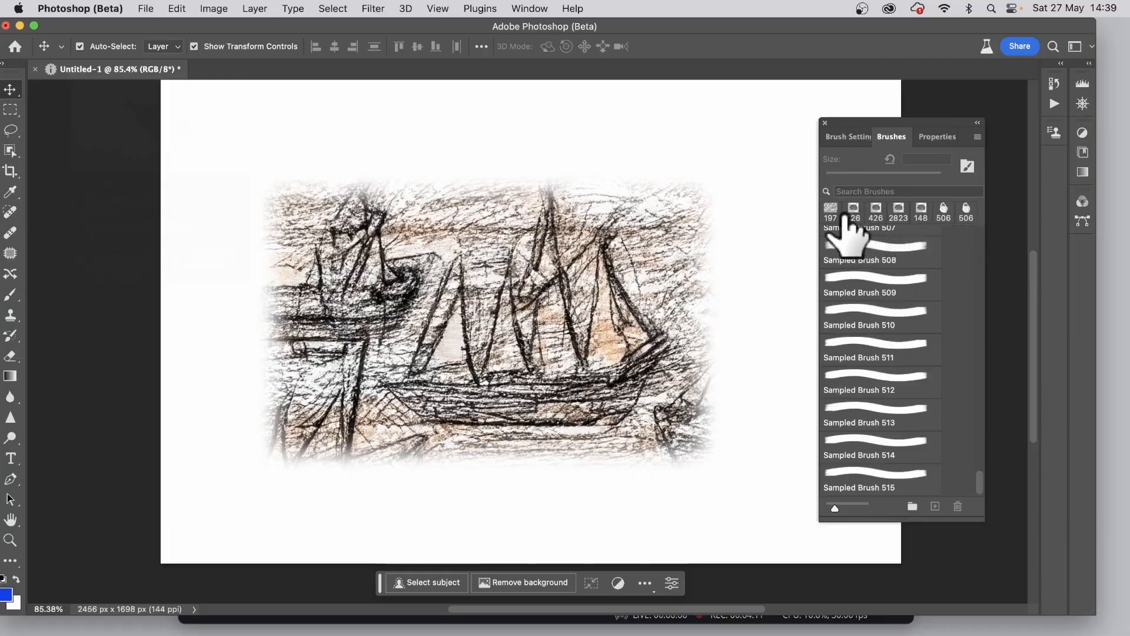
left_click(870, 474)
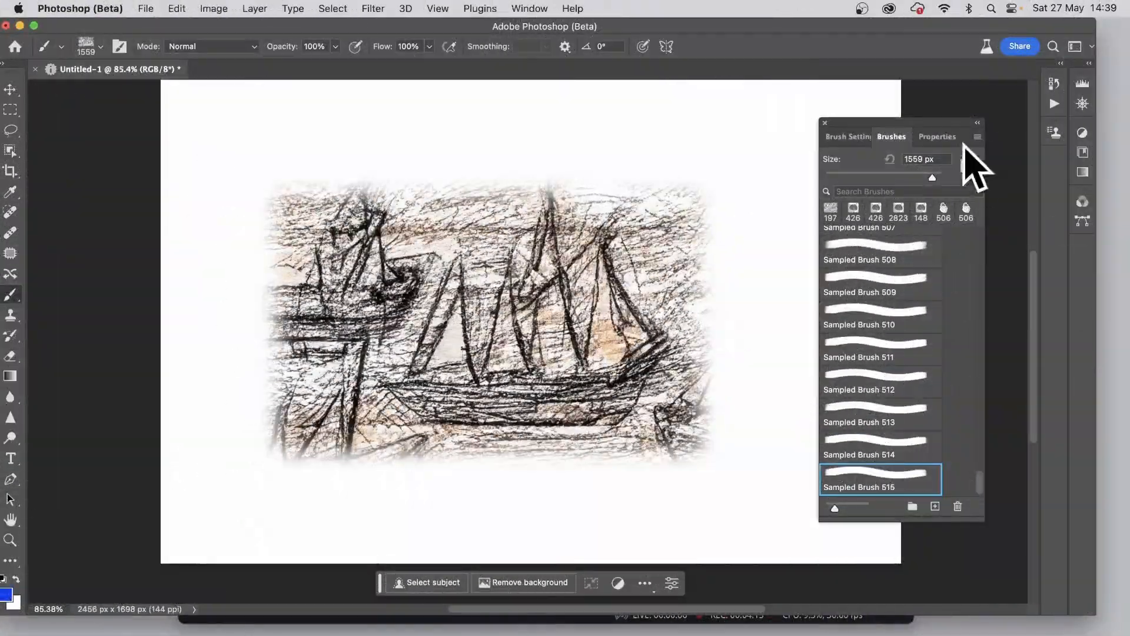
left_click_drag(931, 174, 922, 175)
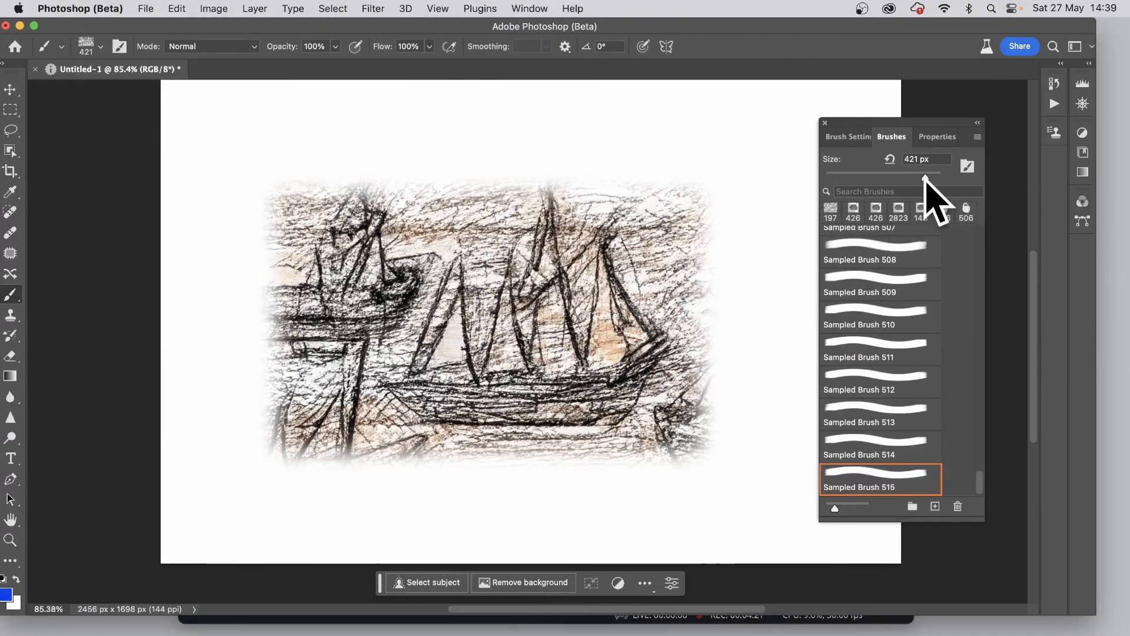
left_click_drag(927, 174, 922, 175)
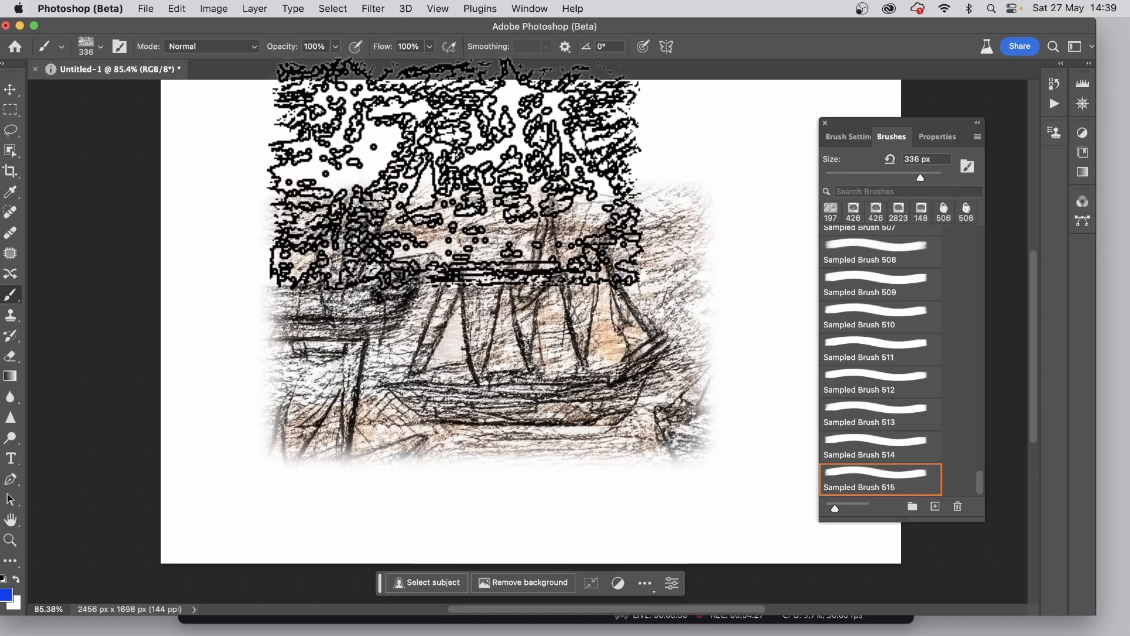
Paint a blue test stroke across the ship sketch with the sampled brush and undo it
left_click(459, 175)
mouse_move(459, 176)
left_mouse_down()
mouse_move(624, 125)
mouse_move(700, 187)
mouse_move(468, 131)
mouse_move(771, 144)
mouse_move(467, 229)
left_mouse_up()
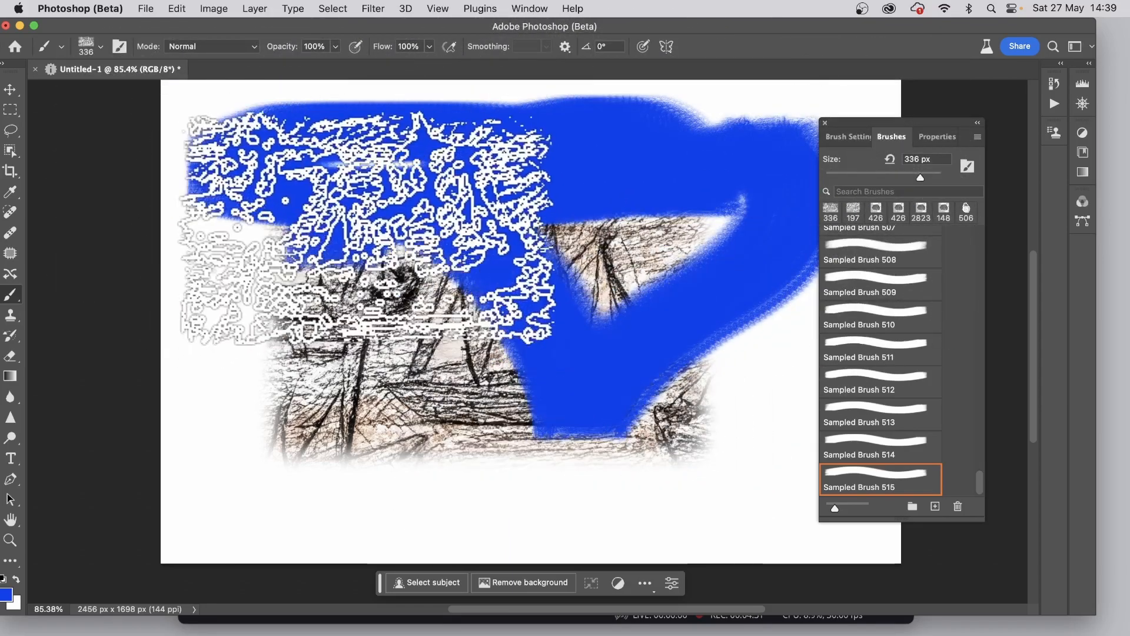
key("super+z")
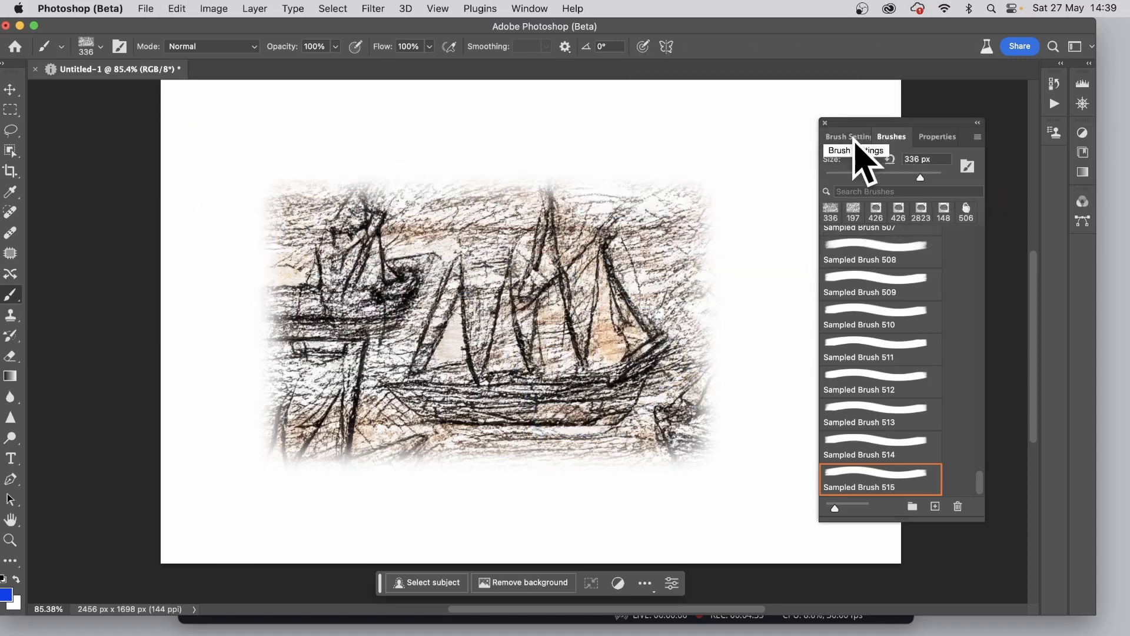
Set the brush size to 469 px, size jitter to 83%, angle jitter to 85% and spacing to 69%
left_click(855, 138)
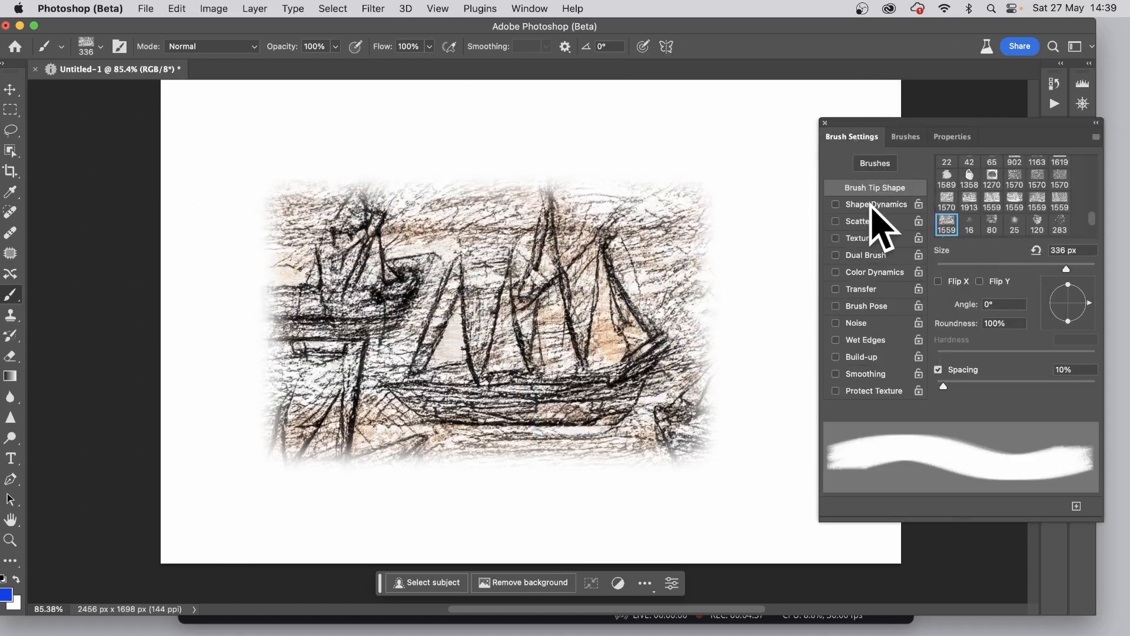
left_click_drag(1066, 269, 1076, 269)
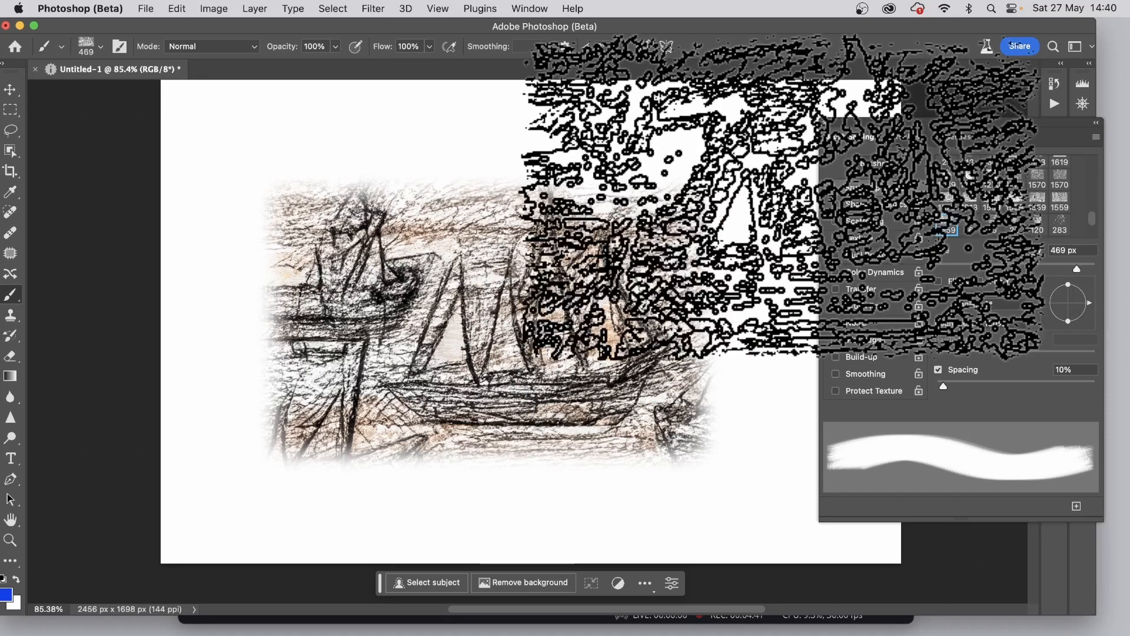
left_click(876, 204)
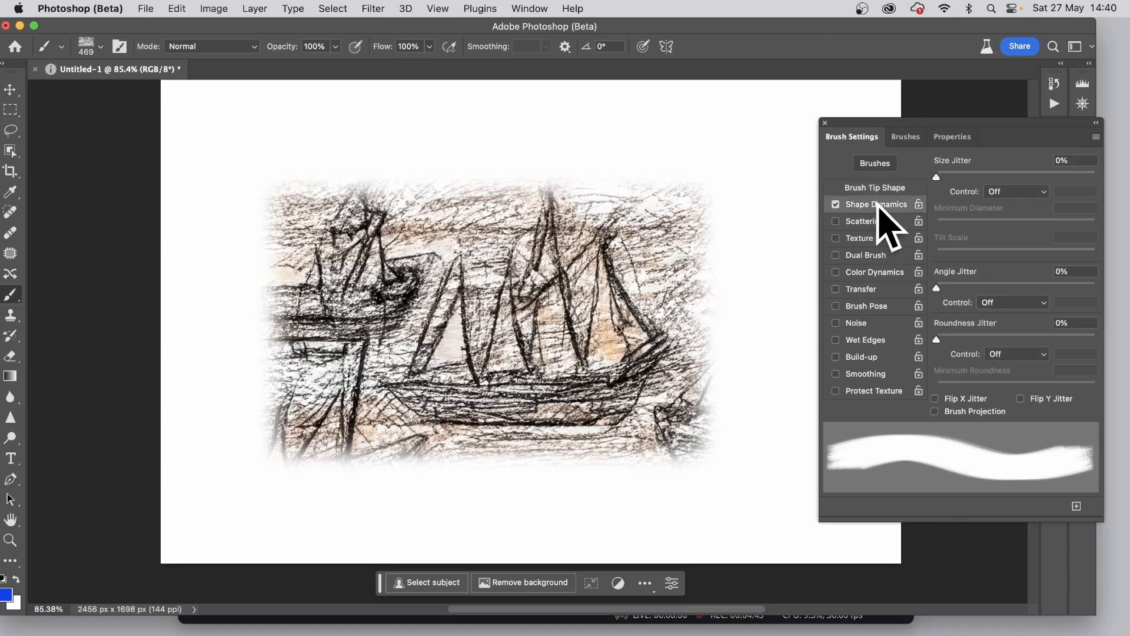
left_click_drag(949, 173, 1069, 176)
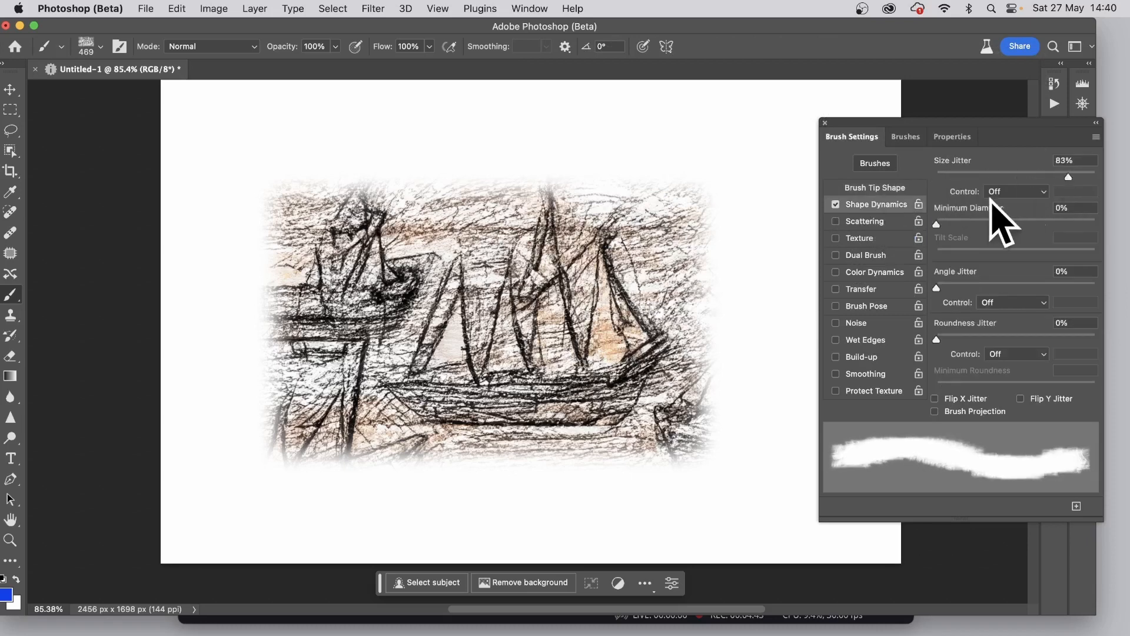
left_click_drag(937, 288, 1071, 288)
left_click(862, 187)
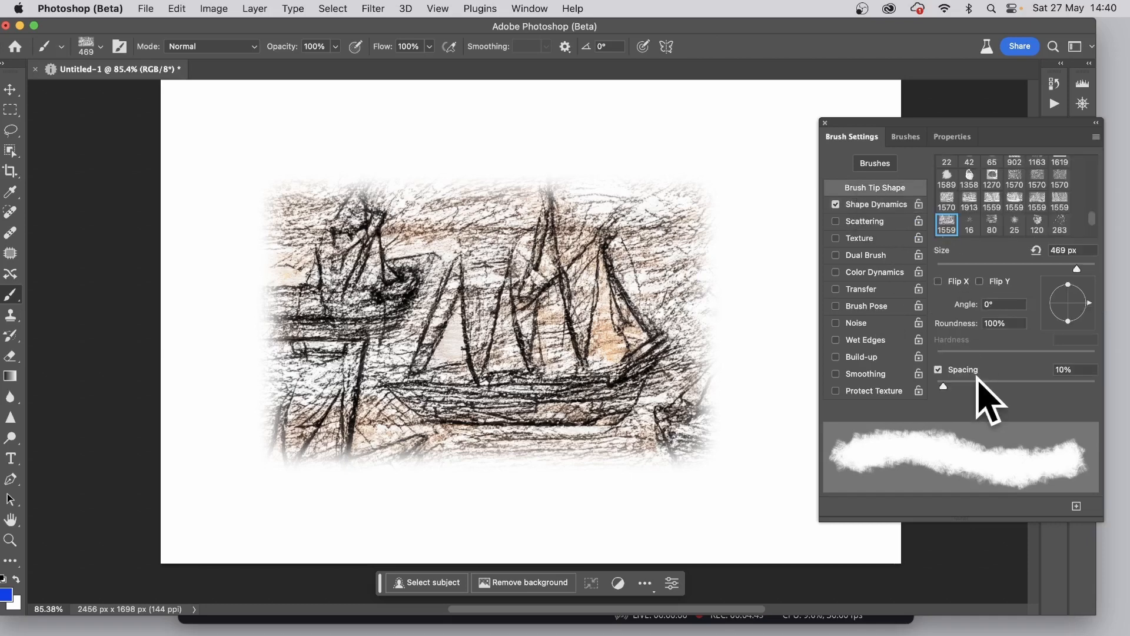
mouse_move(974, 381)
left_mouse_down()
mouse_move(1003, 381)
mouse_move(985, 370)
left_mouse_up()
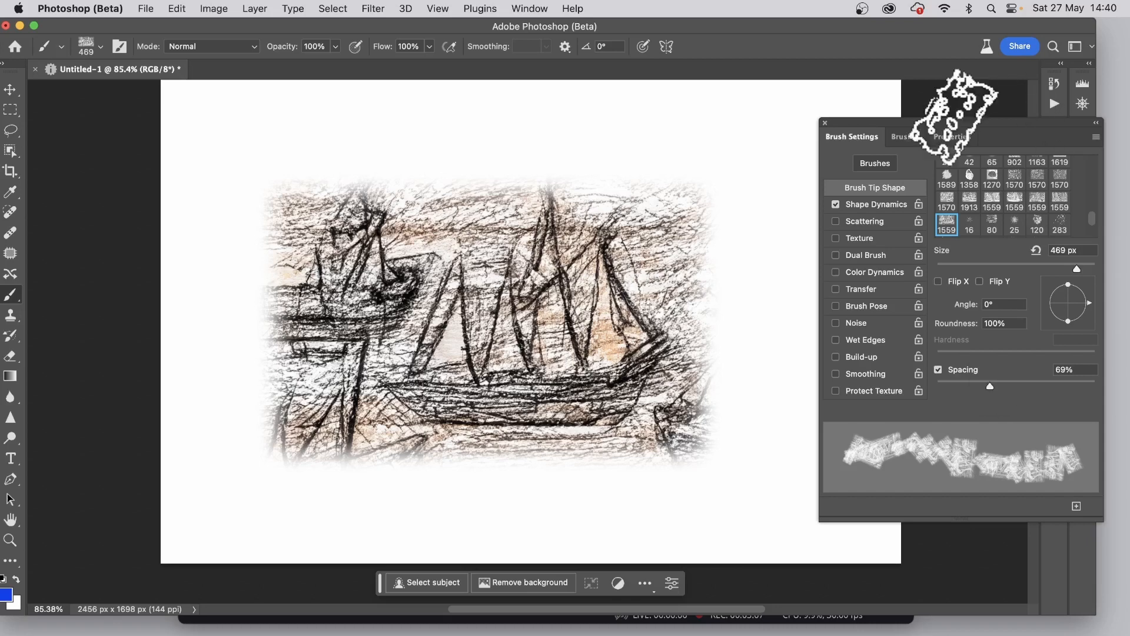
Paint scattered blue sketch-textured strokes over most of the canvas, covering much of the ship drawing
left_click(876, 205)
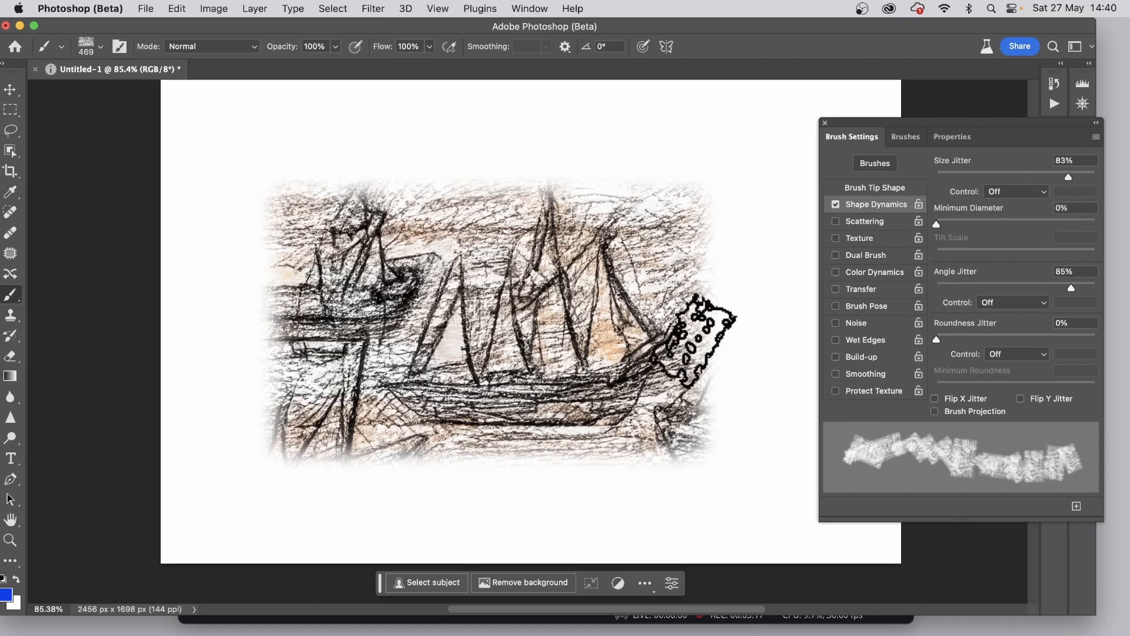
mouse_move(254, 188)
left_mouse_down()
mouse_move(433, 140)
mouse_move(490, 169)
mouse_move(742, 165)
mouse_move(715, 253)
mouse_move(558, 319)
mouse_move(766, 182)
mouse_move(663, 135)
mouse_move(258, 88)
mouse_move(137, 132)
mouse_move(520, 162)
mouse_move(208, 256)
mouse_move(225, 388)
mouse_move(267, 291)
mouse_move(276, 428)
mouse_move(236, 538)
mouse_move(278, 457)
mouse_move(453, 553)
mouse_move(742, 598)
mouse_move(398, 472)
mouse_move(305, 328)
mouse_move(696, 400)
mouse_move(402, 400)
mouse_move(469, 402)
left_mouse_up()
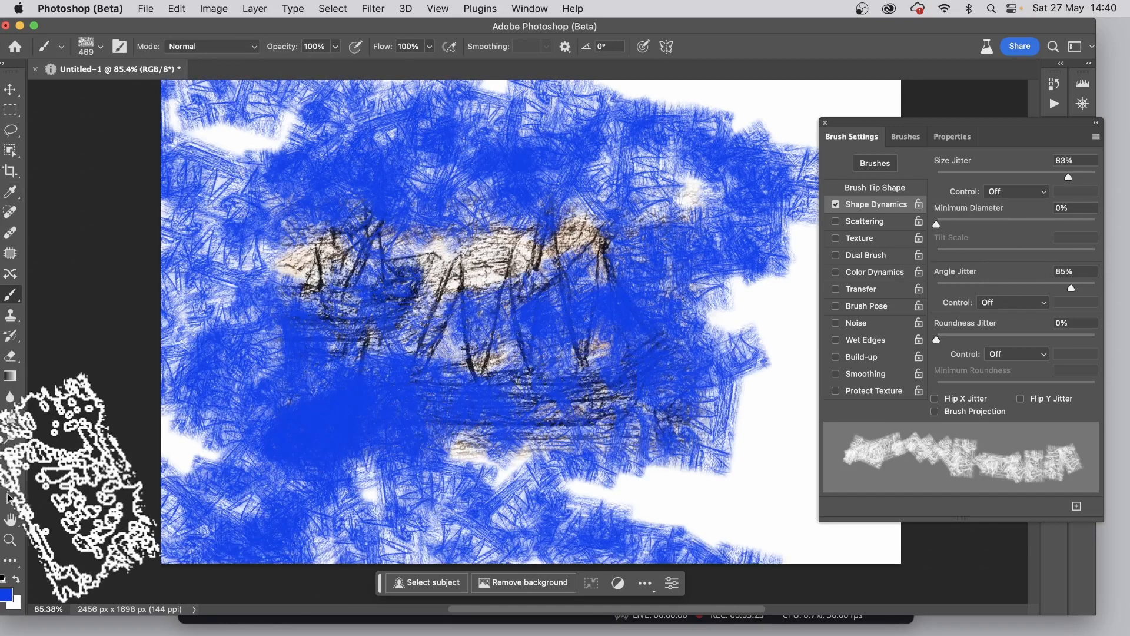
Change the foreground colour to pink and paint textured strokes across the lower part of the ship drawing
left_click(6, 595)
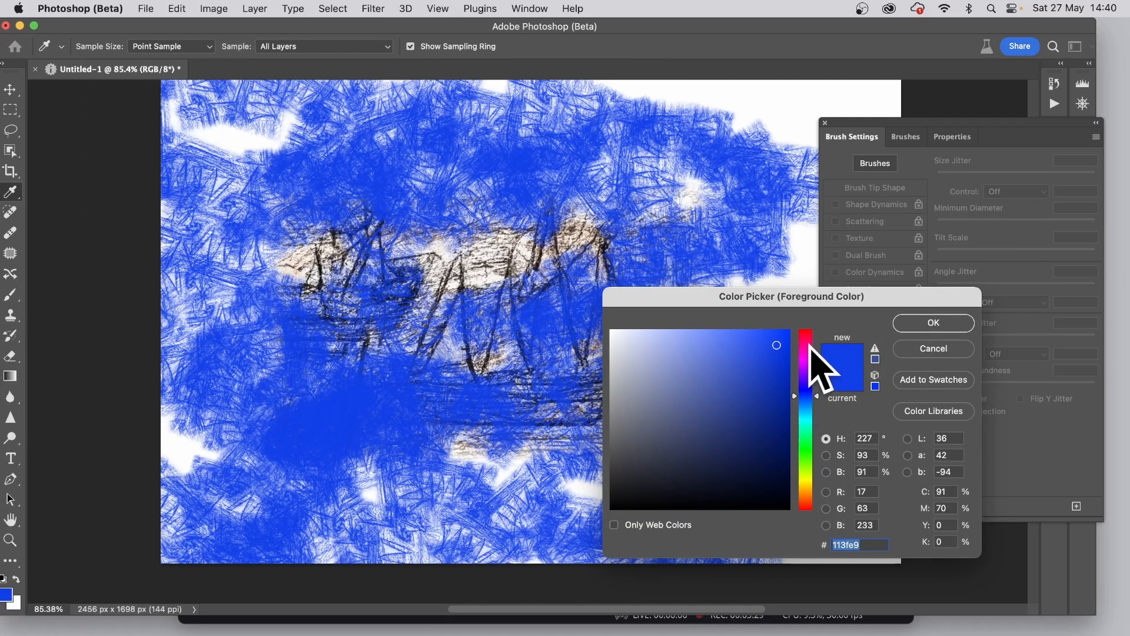
left_click(806, 343)
left_click(933, 323)
key("b")
mouse_move(389, 353)
left_mouse_down()
mouse_move(459, 365)
mouse_move(635, 484)
left_mouse_up()
left_click_drag(280, 454, 376, 424)
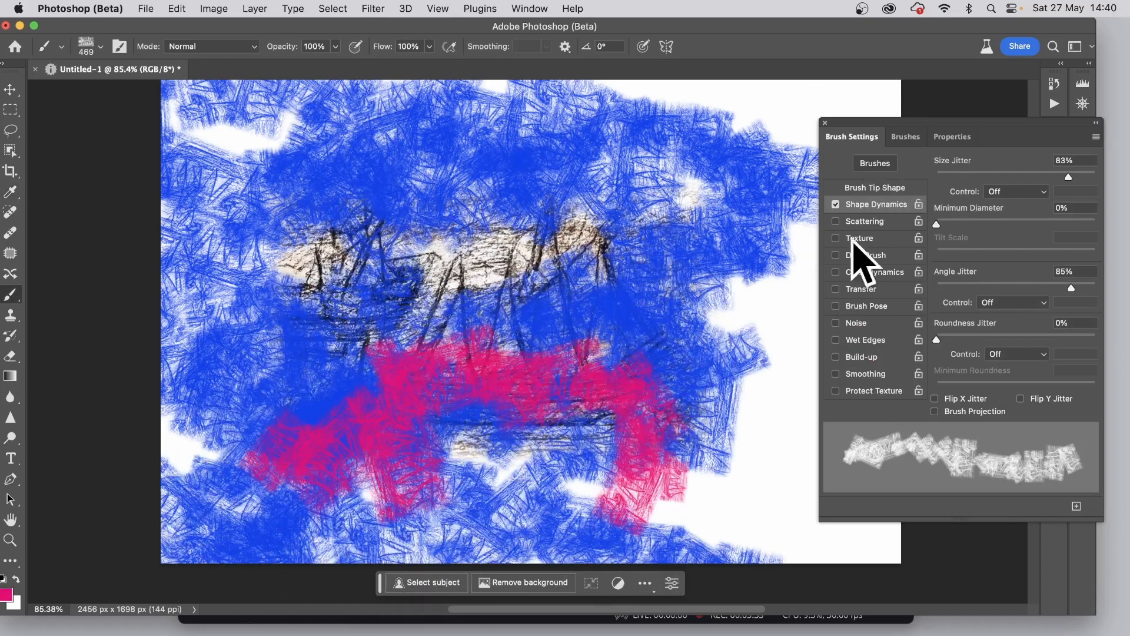
Enable Color Dynamics for the brush and cover the entire canvas with multicoloured sketch-textured strokes
left_click(843, 273)
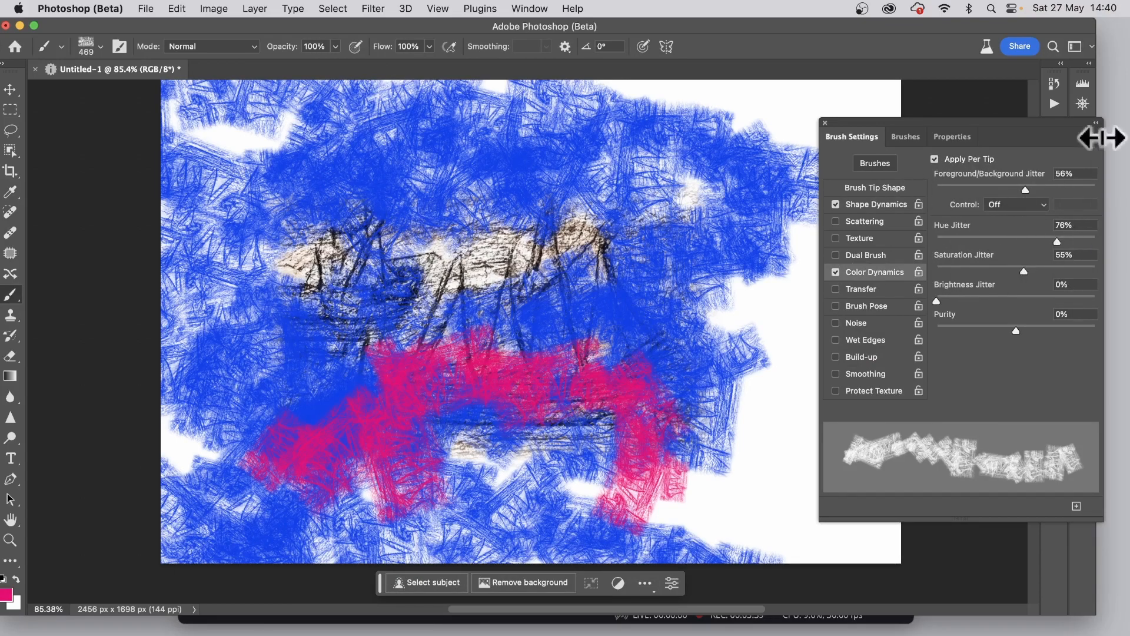
mouse_move(427, 291)
left_mouse_down()
mouse_move(345, 262)
mouse_move(494, 251)
mouse_move(638, 264)
mouse_move(605, 379)
mouse_move(749, 359)
mouse_move(366, 214)
mouse_move(741, 274)
mouse_move(807, 225)
mouse_move(540, 239)
mouse_move(622, 179)
mouse_move(540, 155)
mouse_move(540, 168)
mouse_move(326, 267)
mouse_move(337, 241)
mouse_move(285, 319)
mouse_move(400, 430)
mouse_move(615, 471)
mouse_move(515, 413)
mouse_move(614, 356)
mouse_move(619, 429)
mouse_move(541, 435)
mouse_move(524, 354)
mouse_move(449, 167)
mouse_move(853, 124)
mouse_move(848, 18)
mouse_move(816, 99)
mouse_move(965, 100)
mouse_move(831, 47)
mouse_move(756, 384)
mouse_move(810, 494)
mouse_move(699, 541)
mouse_move(958, 527)
mouse_move(841, 594)
mouse_move(669, 537)
mouse_move(299, 251)
mouse_move(236, 422)
mouse_move(231, 2)
left_mouse_up()
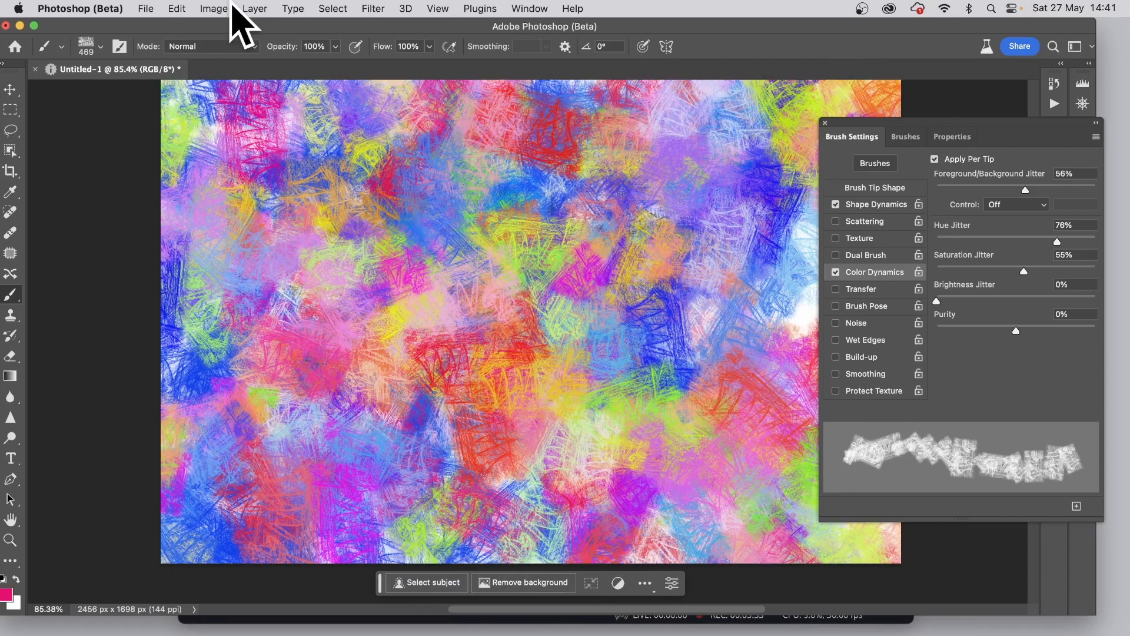
Apply the Wave distortion filter to the painting with 1 generator and an increased maximum amplitude
left_click(373, 9)
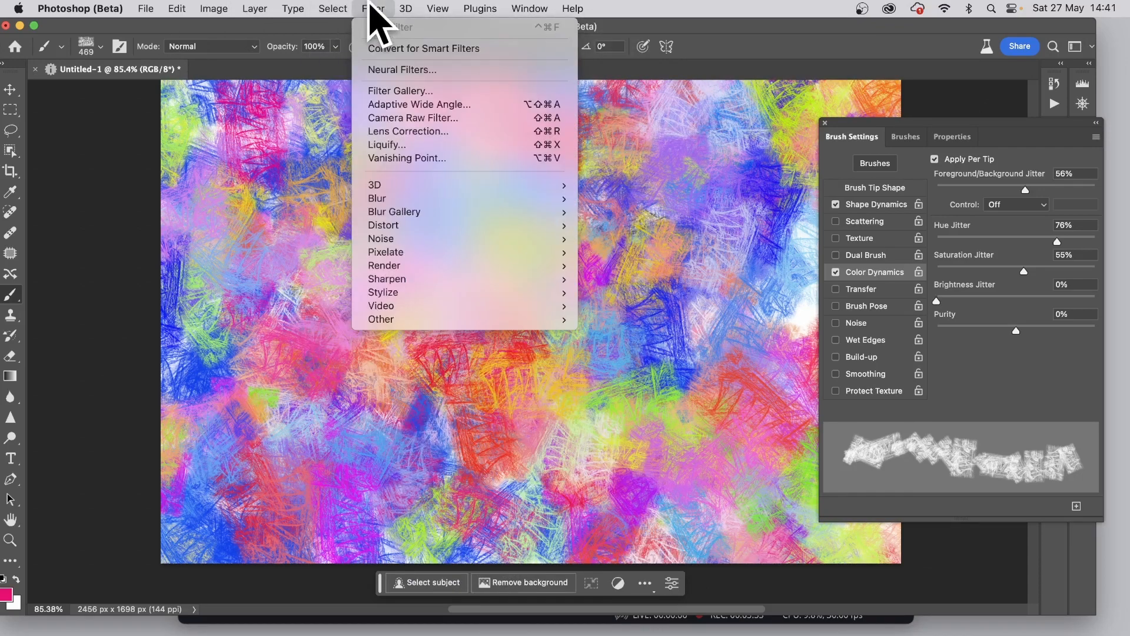
mouse_move(426, 226)
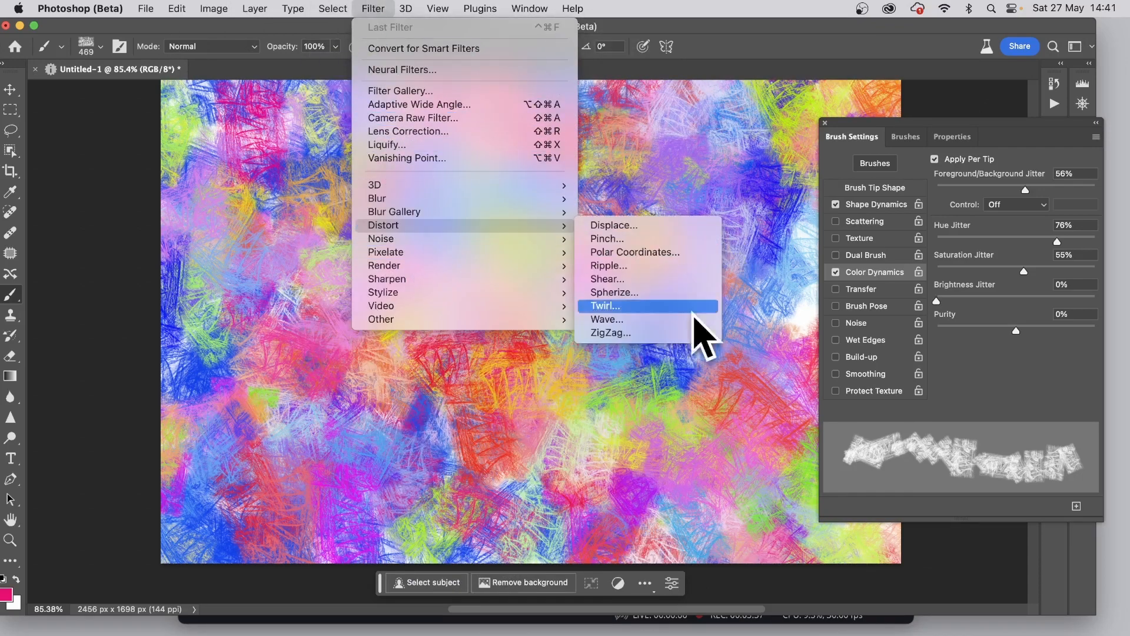
left_click(684, 320)
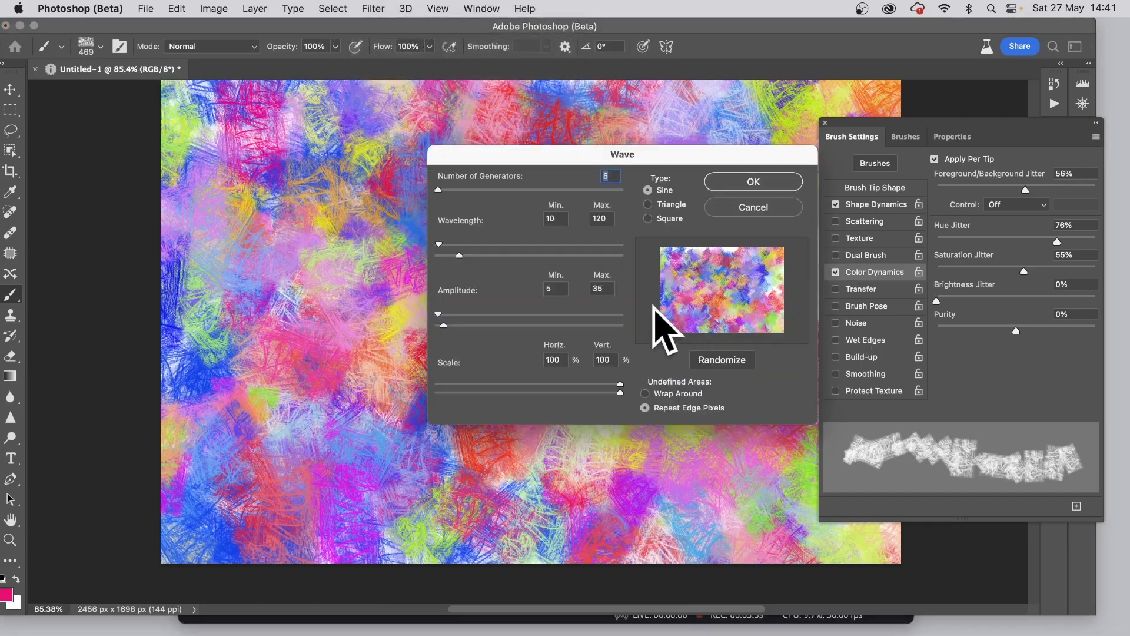
left_click_drag(438, 190, 412, 188)
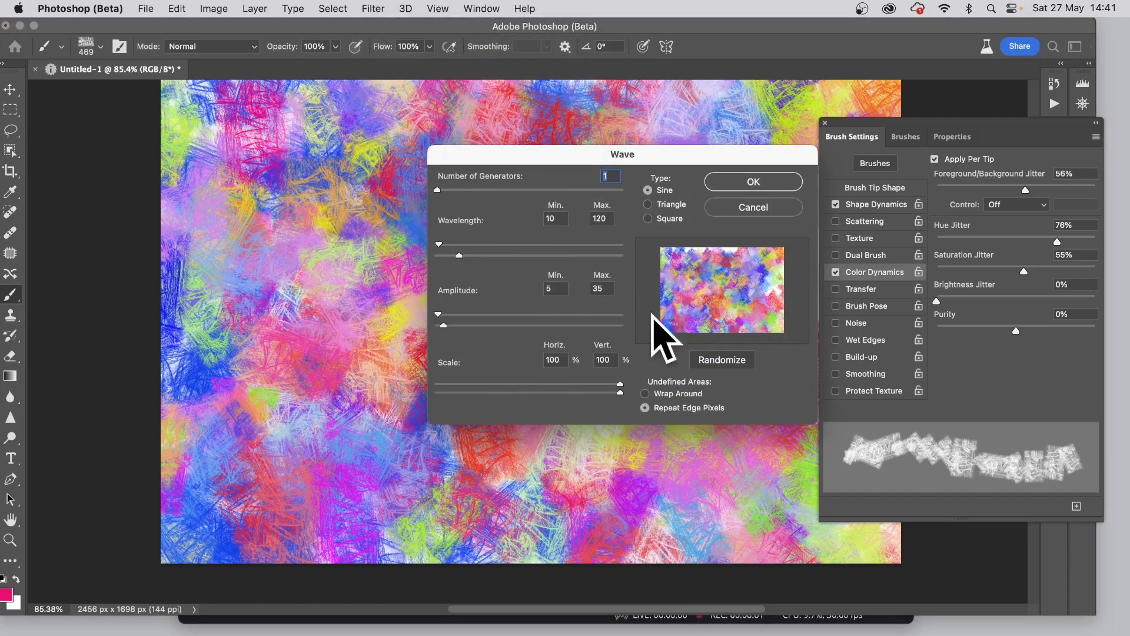
left_click_drag(454, 317, 488, 324)
left_click(769, 187)
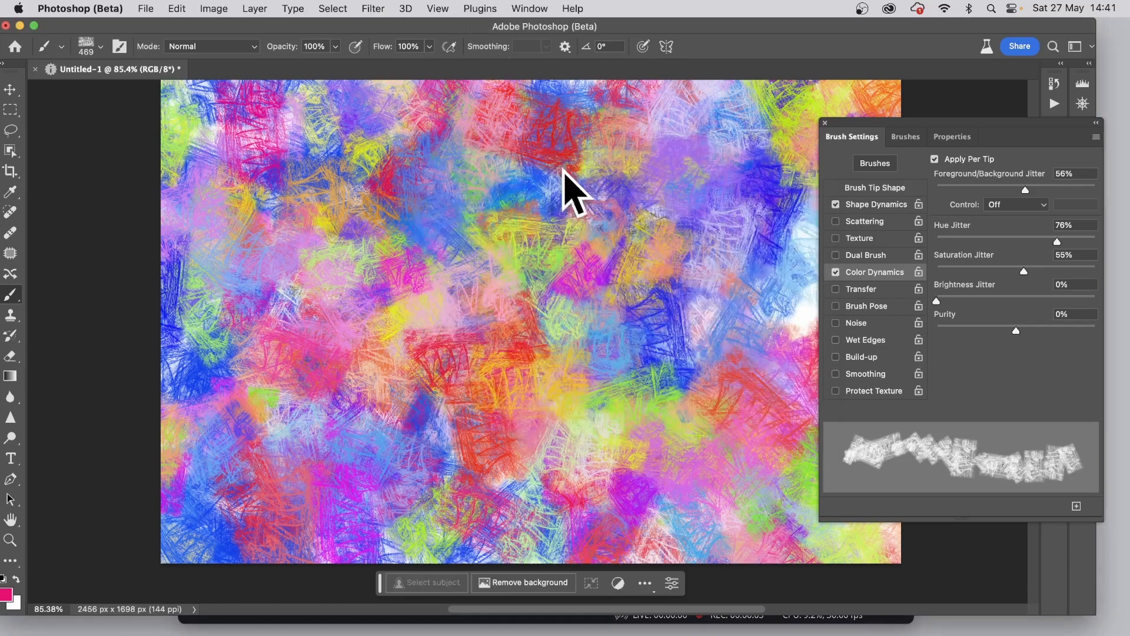